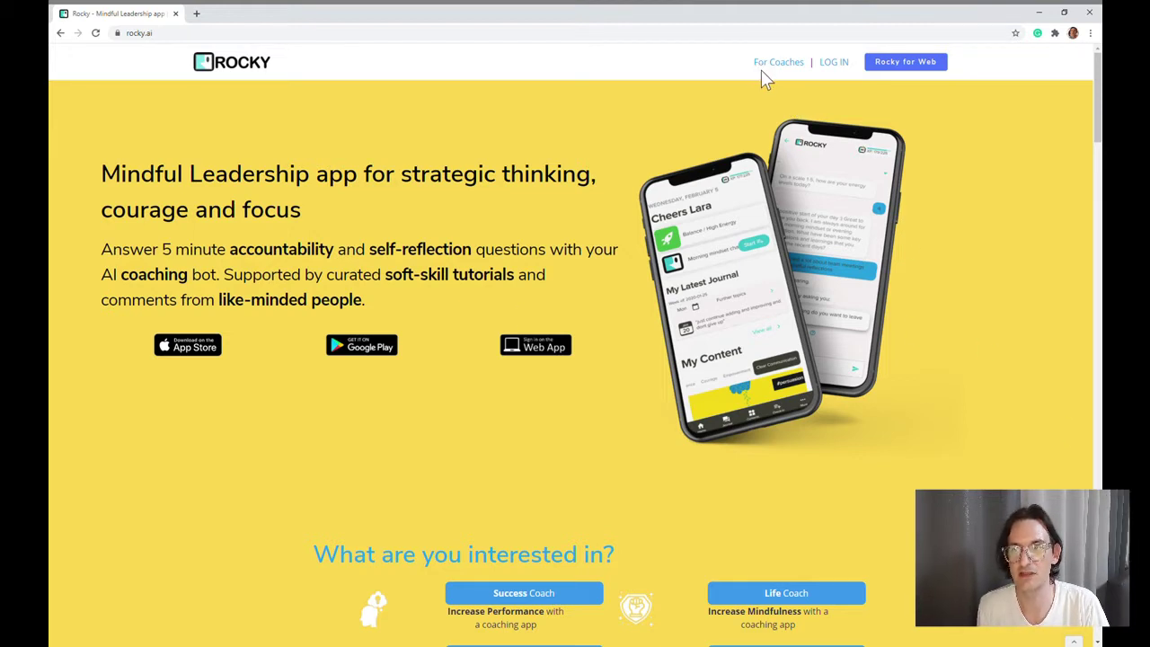
Step: Go to the Rocky For Coaches page from the rocky.ai top navigation
left_click(772, 68)
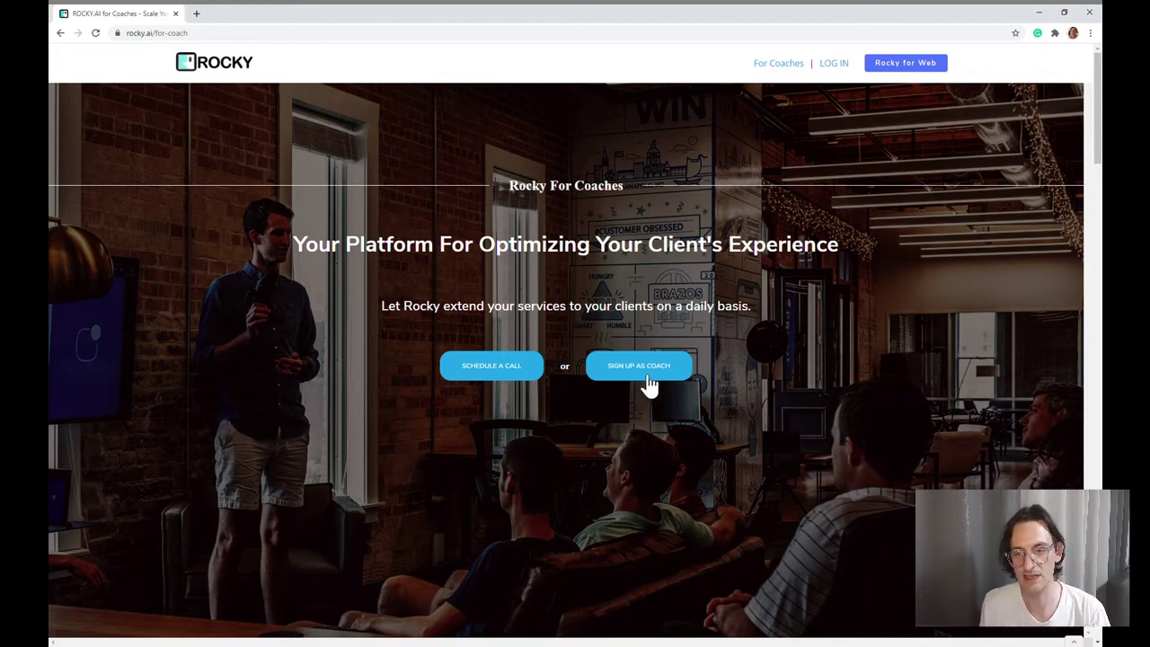
Step: Reach the coach sign-in page and enter the coach's saved e-mail address and password
left_click(649, 384)
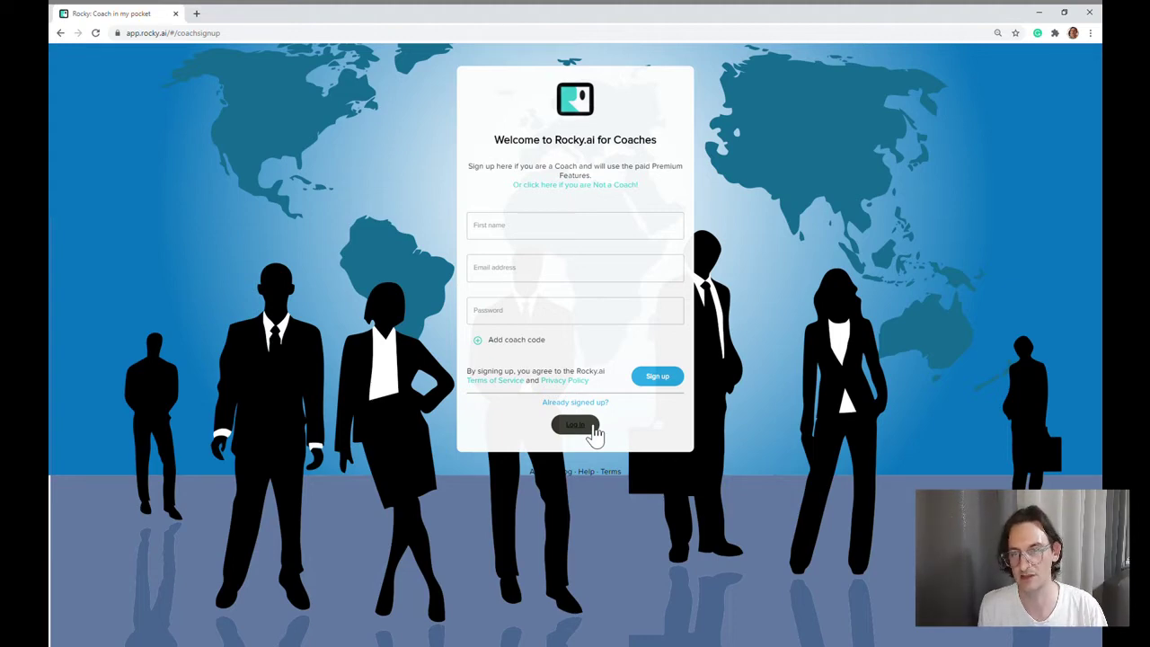
left_click(594, 432)
left_click(583, 190)
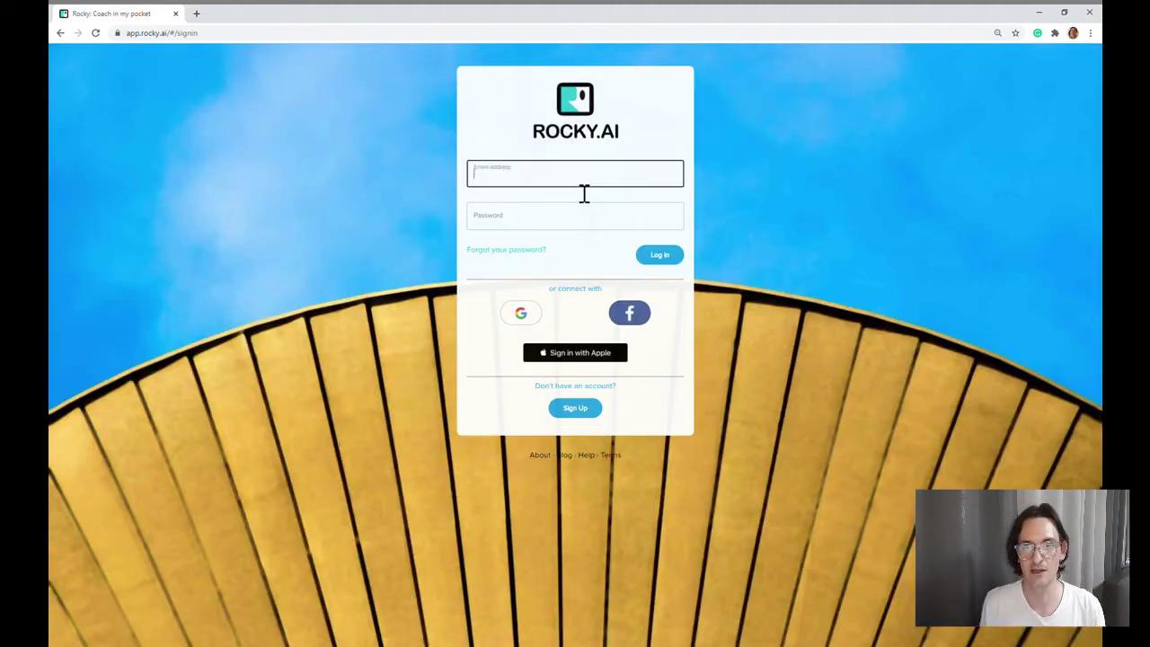
type("harrycoach")
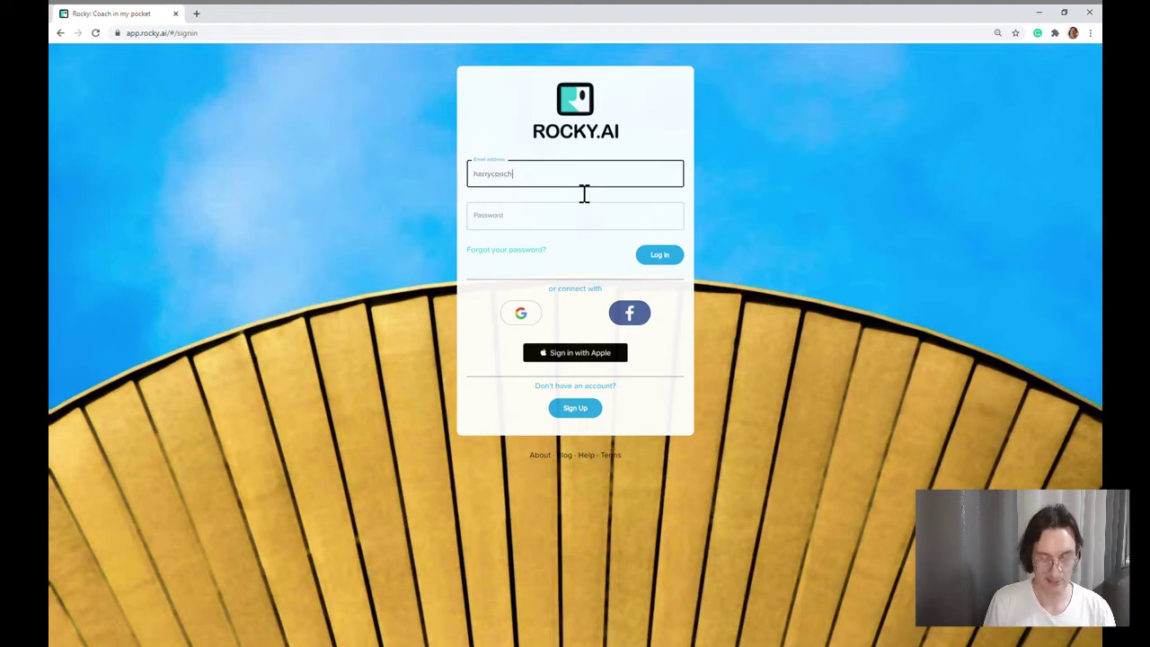
key("ctrl+a")
key("Down")
key("Return")
key("Tab")
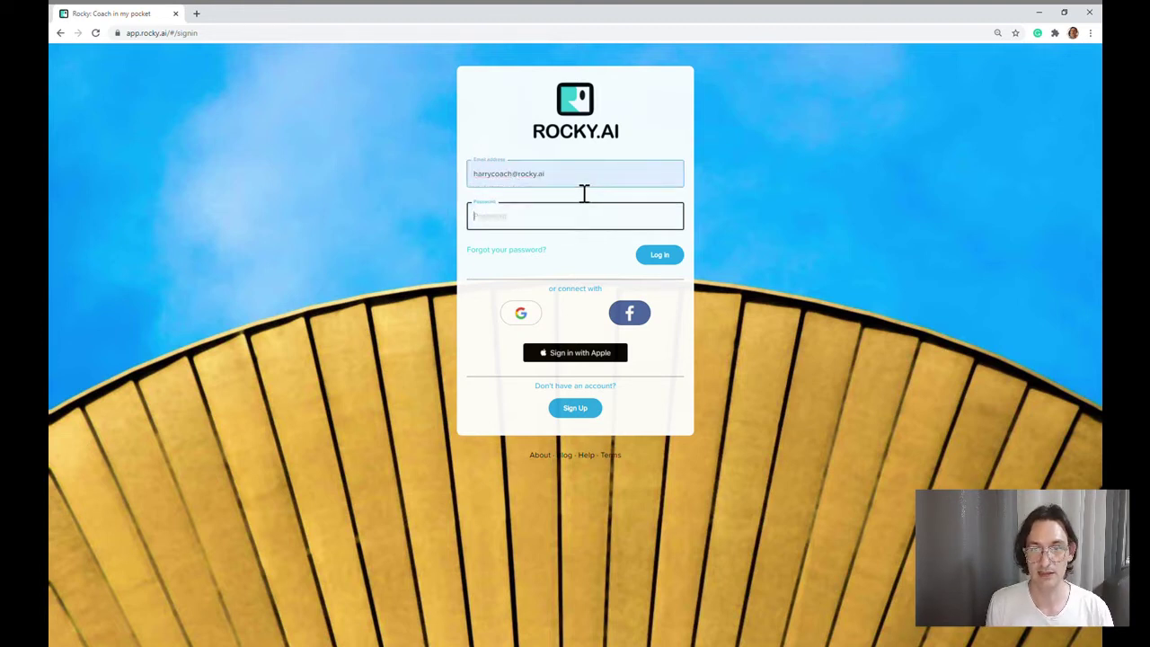
type("*********")
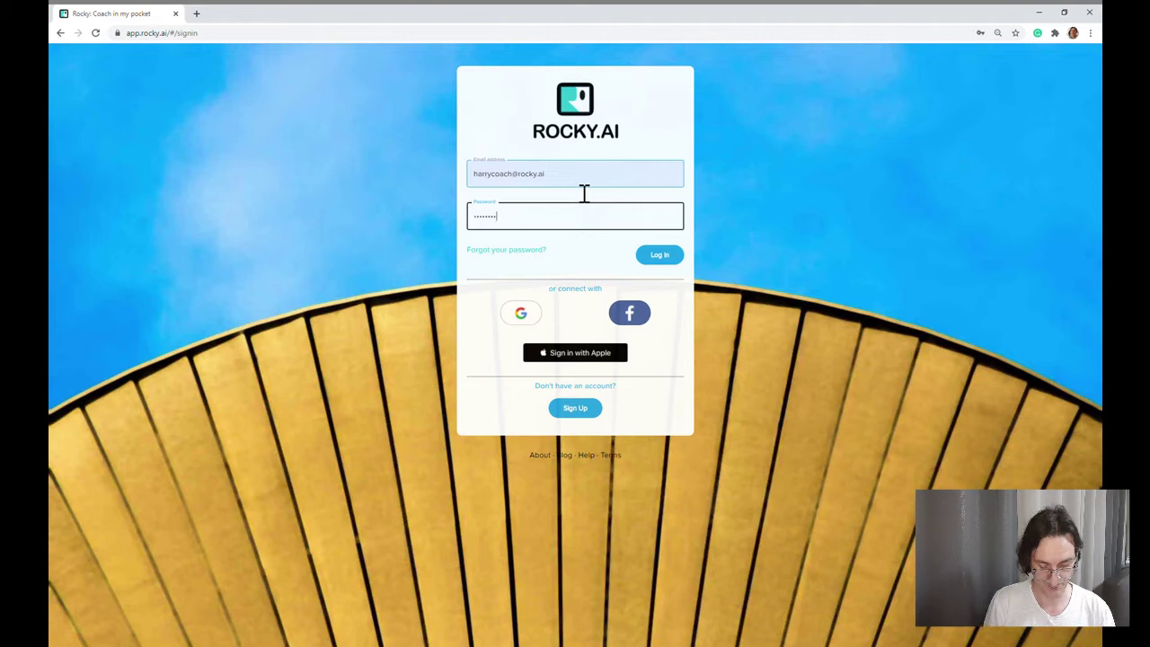
Step: Log in to the coach account and open the My Coaching Clients list
left_click(672, 260)
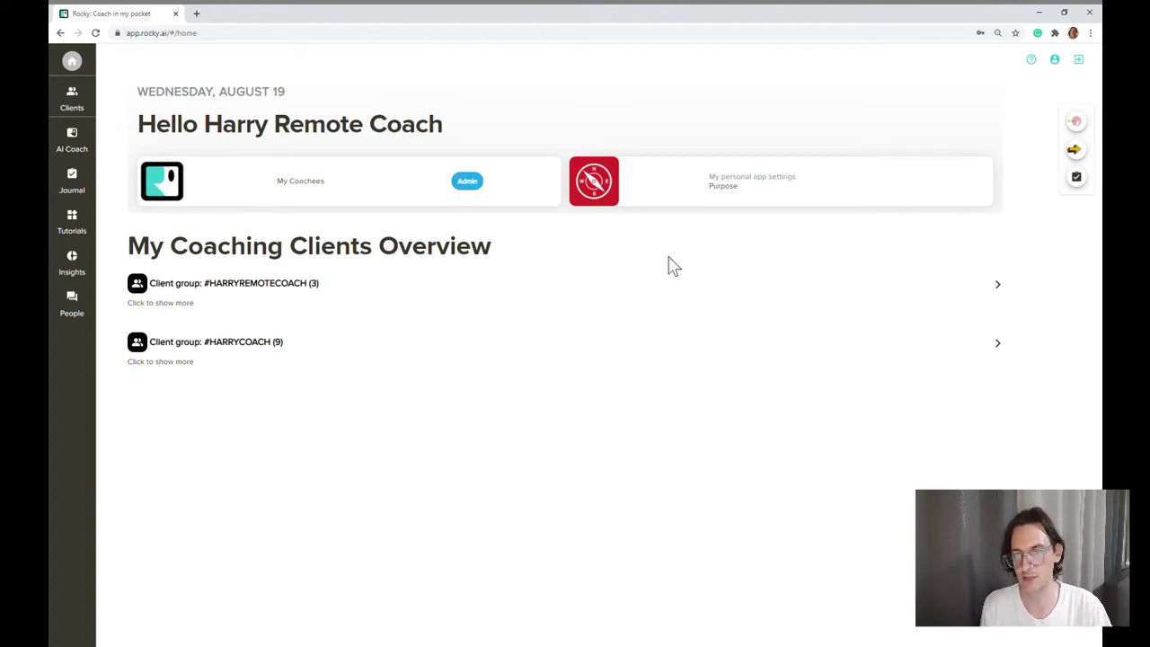
left_click(76, 100)
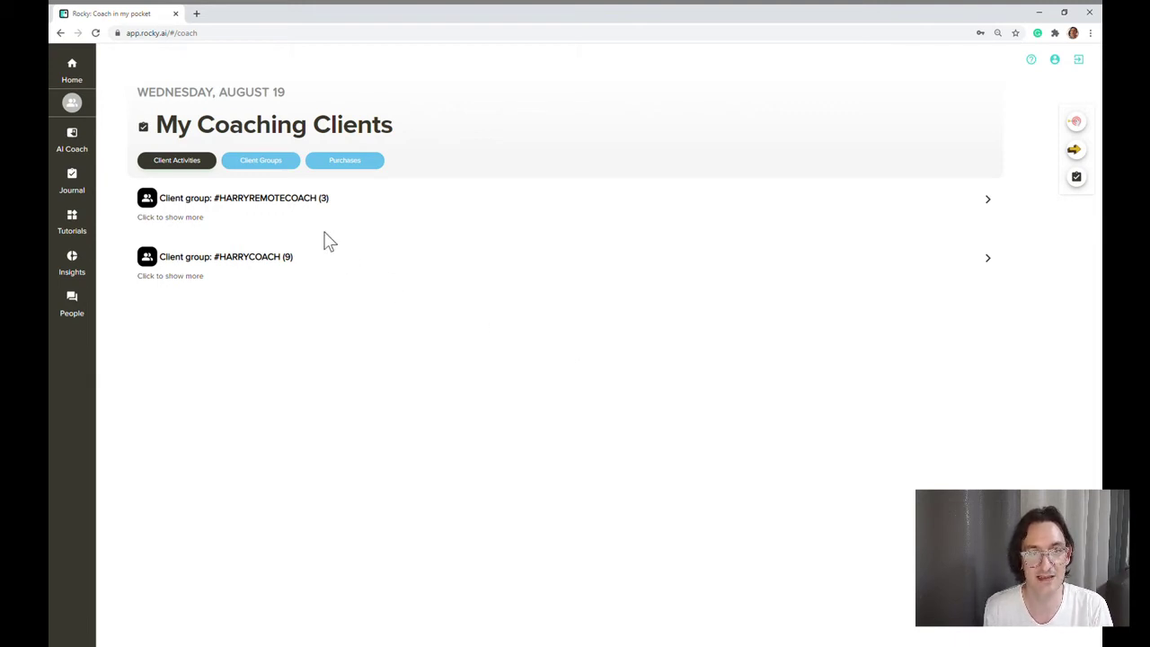
Step: Under Client Groups, expand 'Step 1: Manage Groups' and start adding a new group
left_click(279, 169)
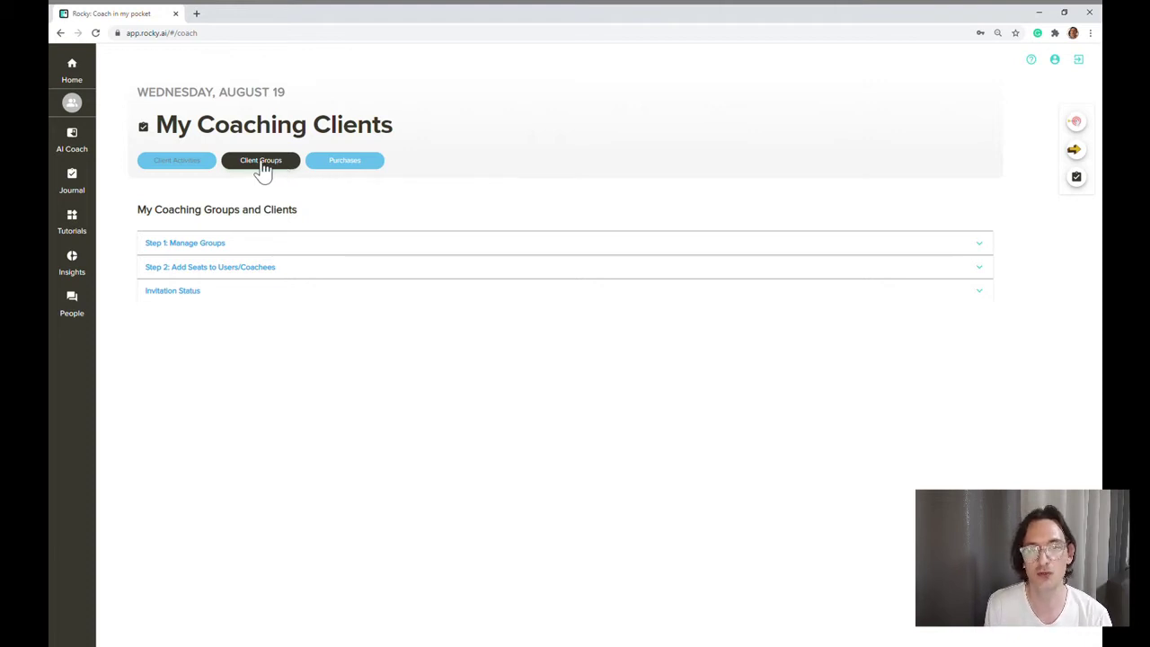
left_click(273, 245)
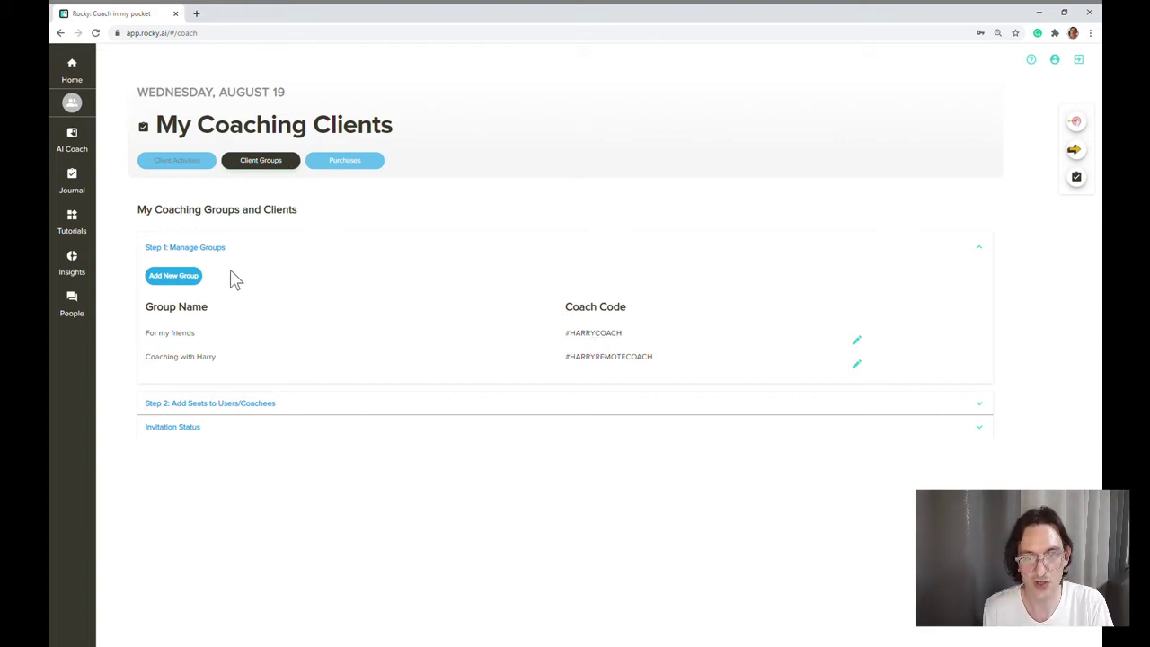
left_click(198, 284)
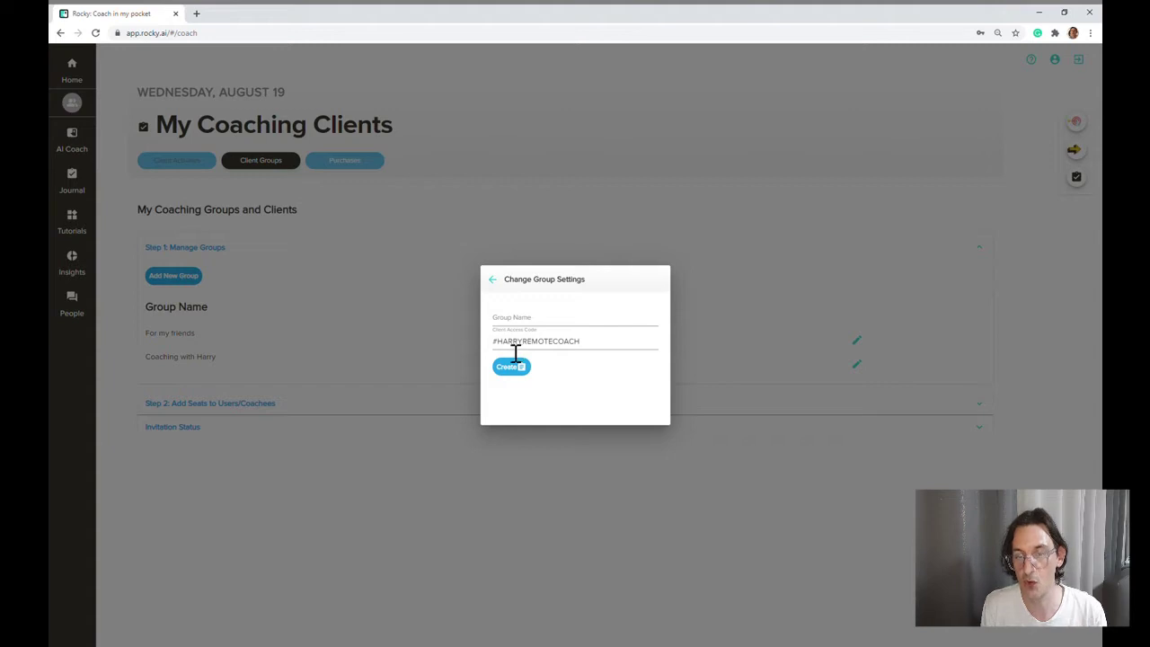
double_click(510, 354)
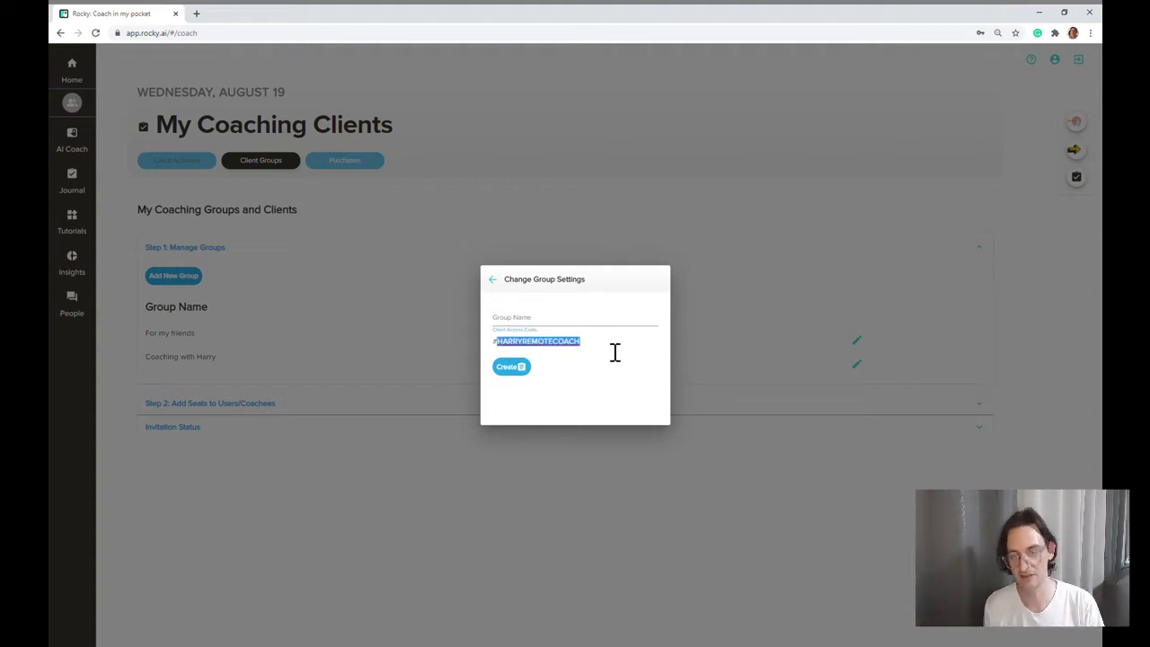
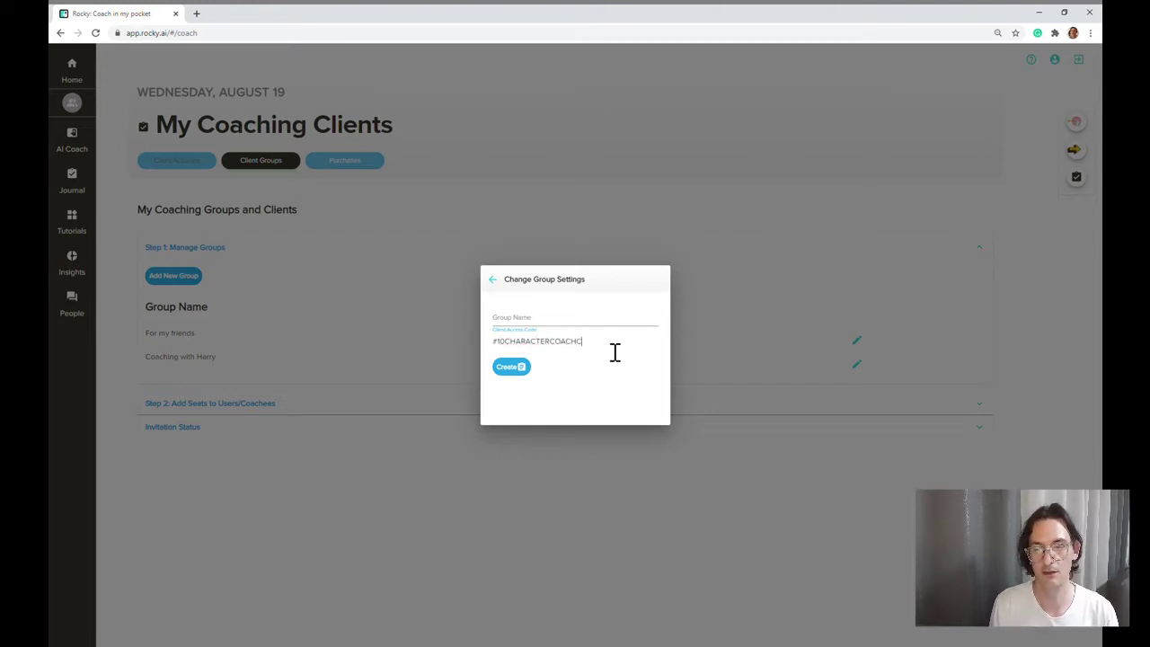
triple_click(598, 353)
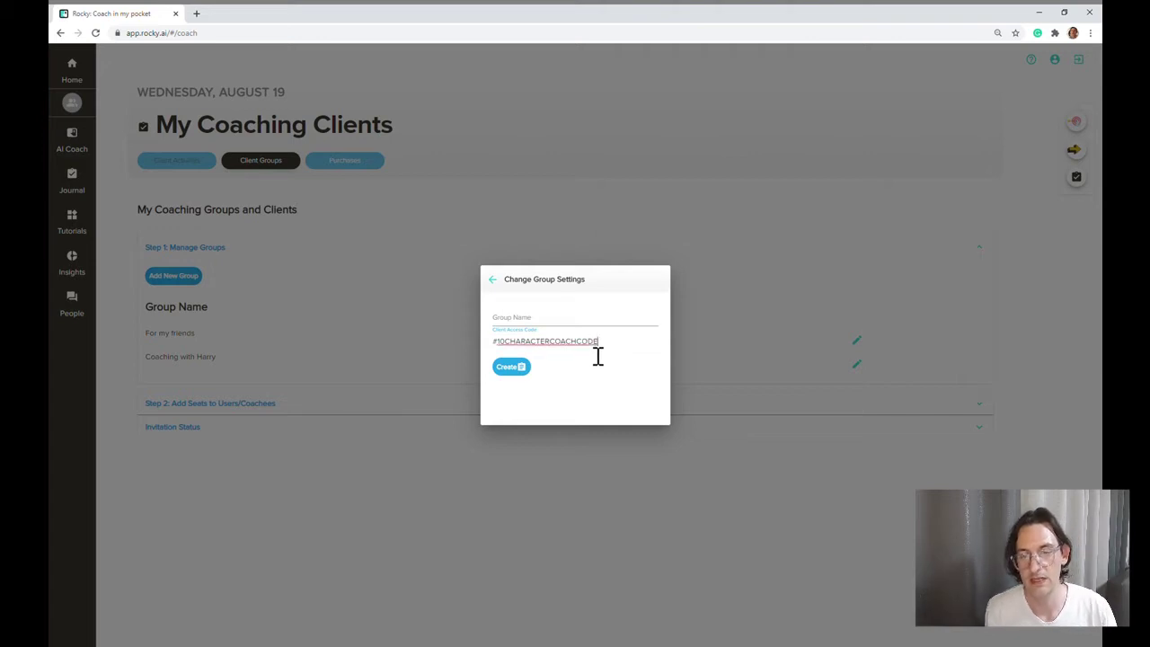
left_click(585, 329)
type("My new test group")
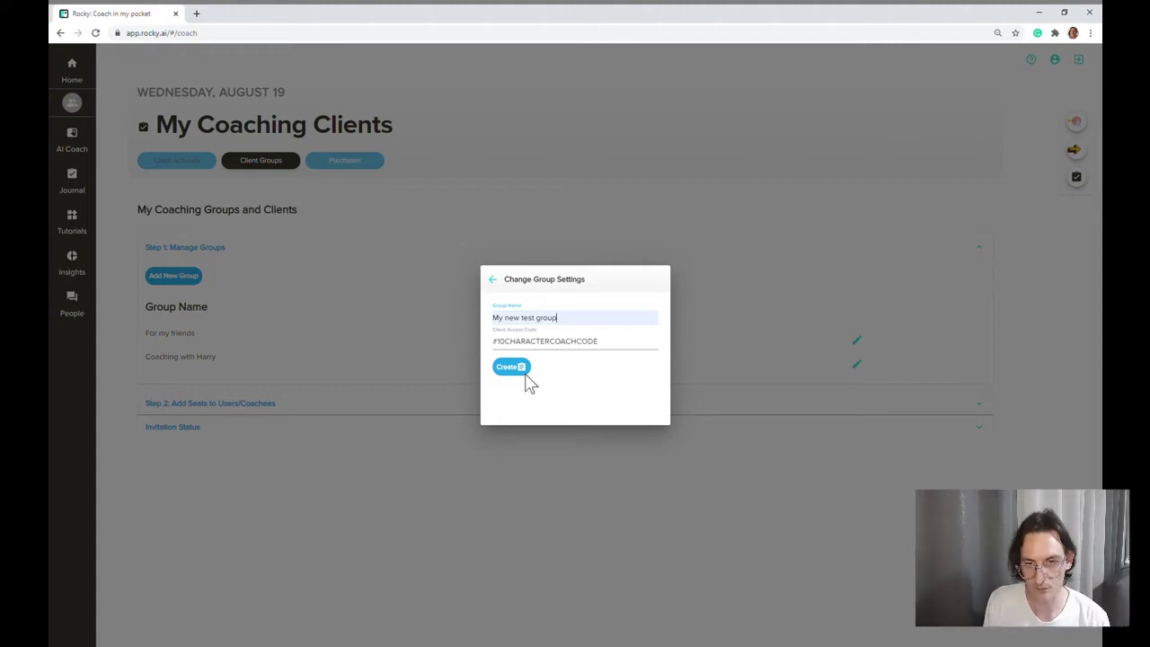
left_click(526, 372)
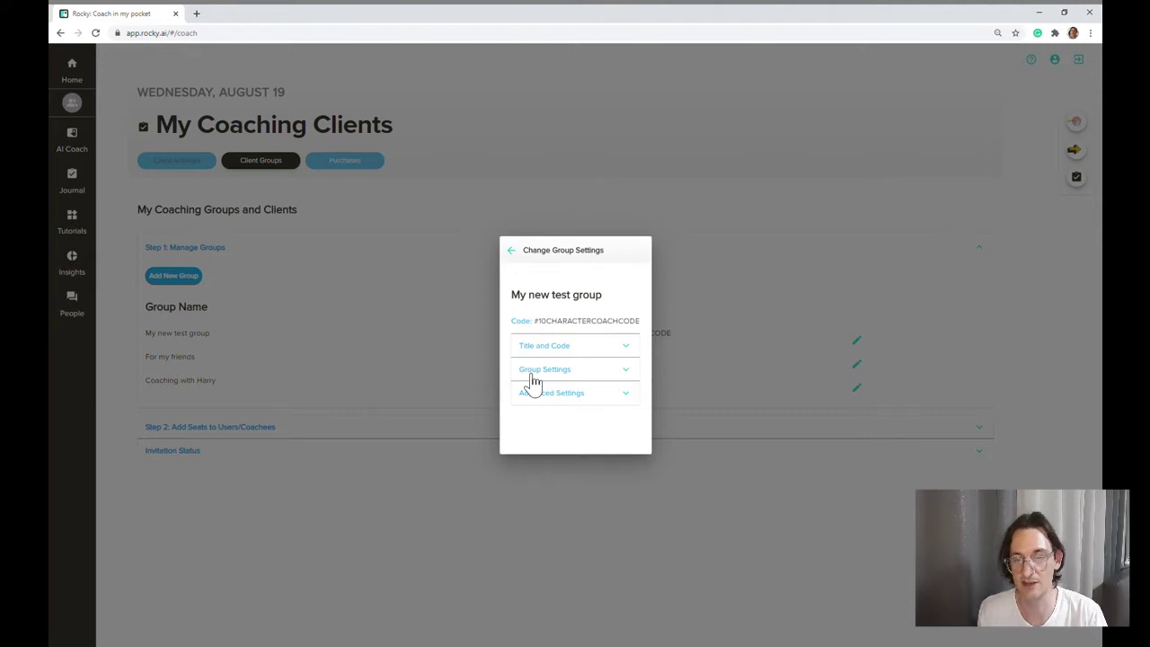
Step: Expand Group Settings and remove the pmcoaching and pitchtowin program pools
left_click(532, 376)
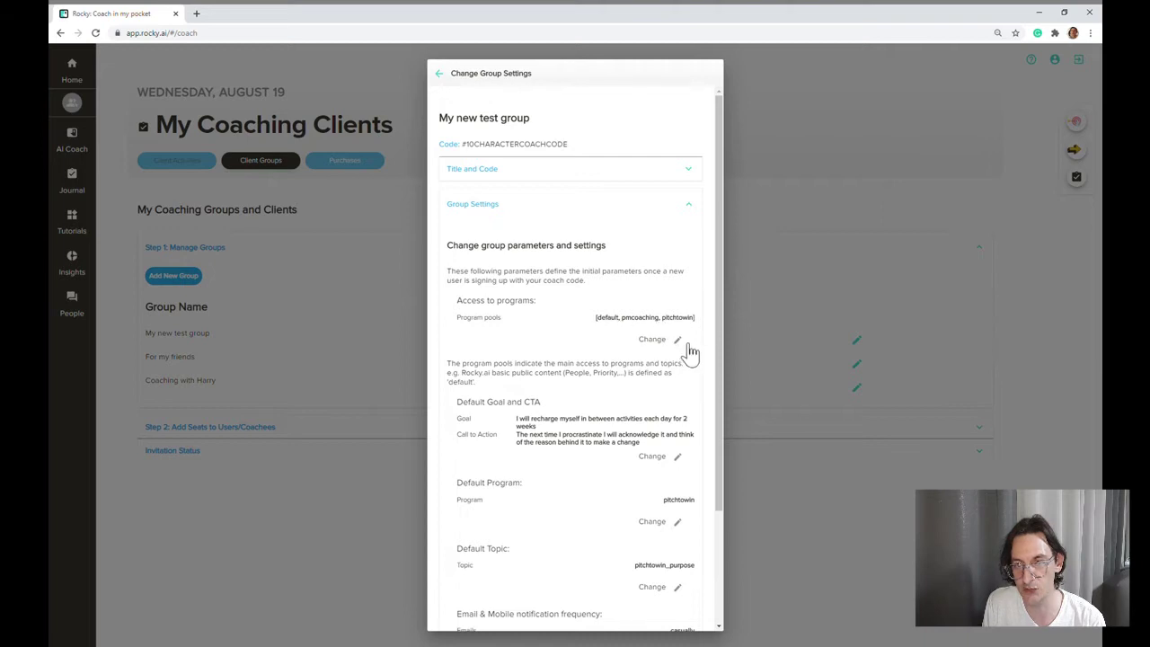
left_click(682, 346)
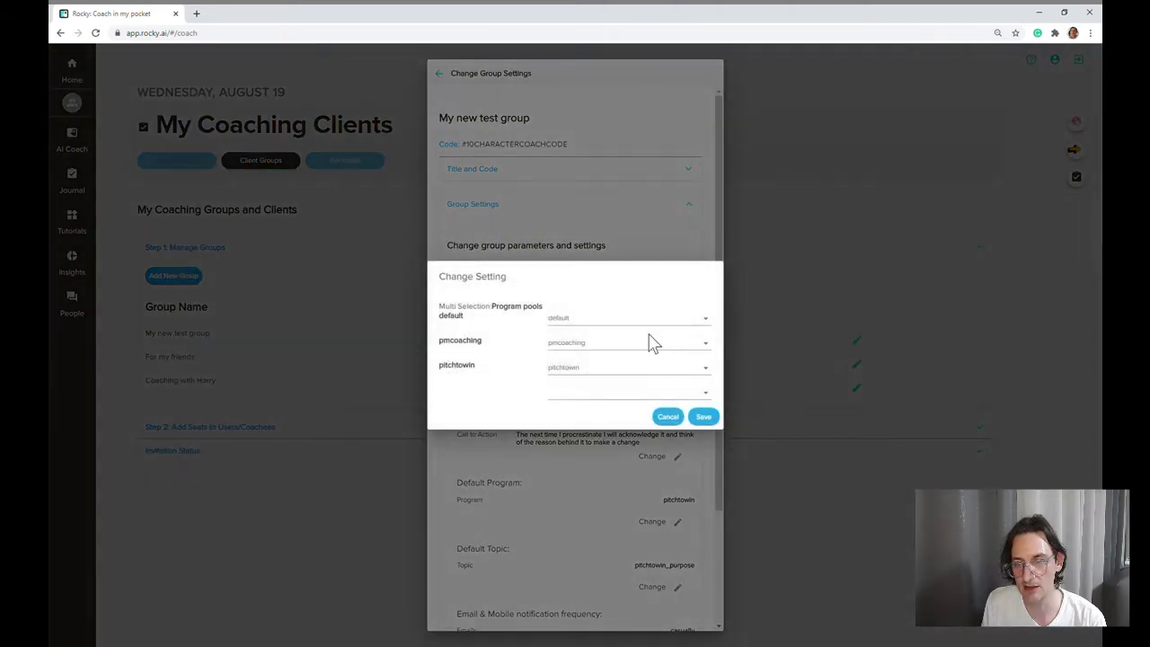
left_click(654, 346)
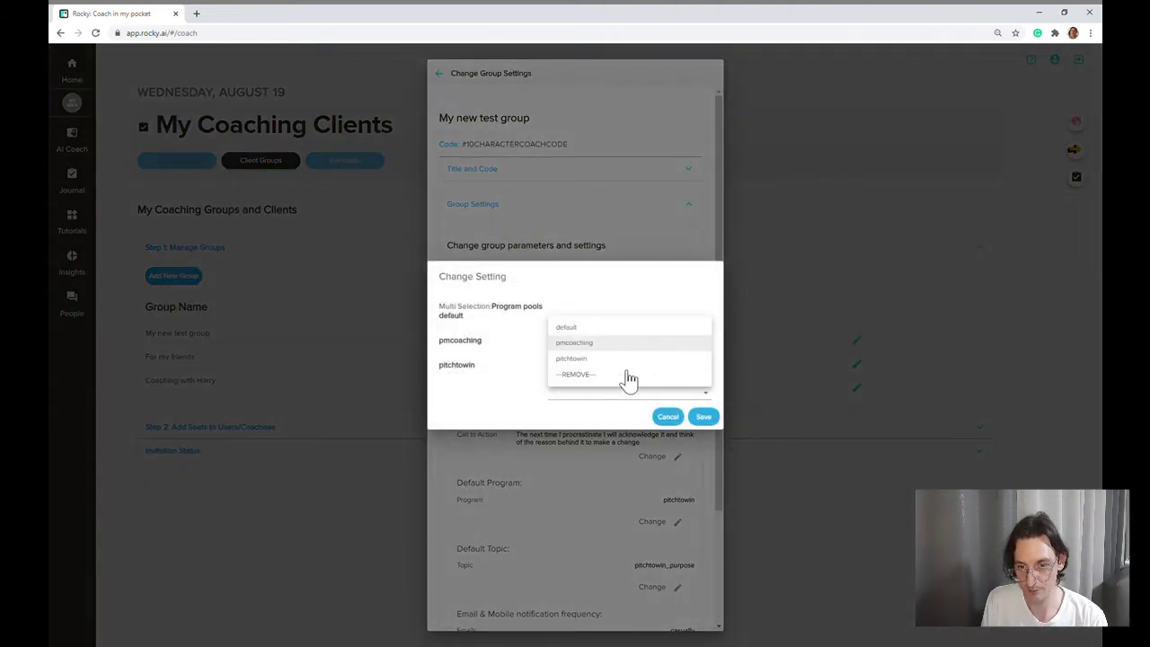
left_click(628, 375)
left_click(617, 369)
left_click(617, 385)
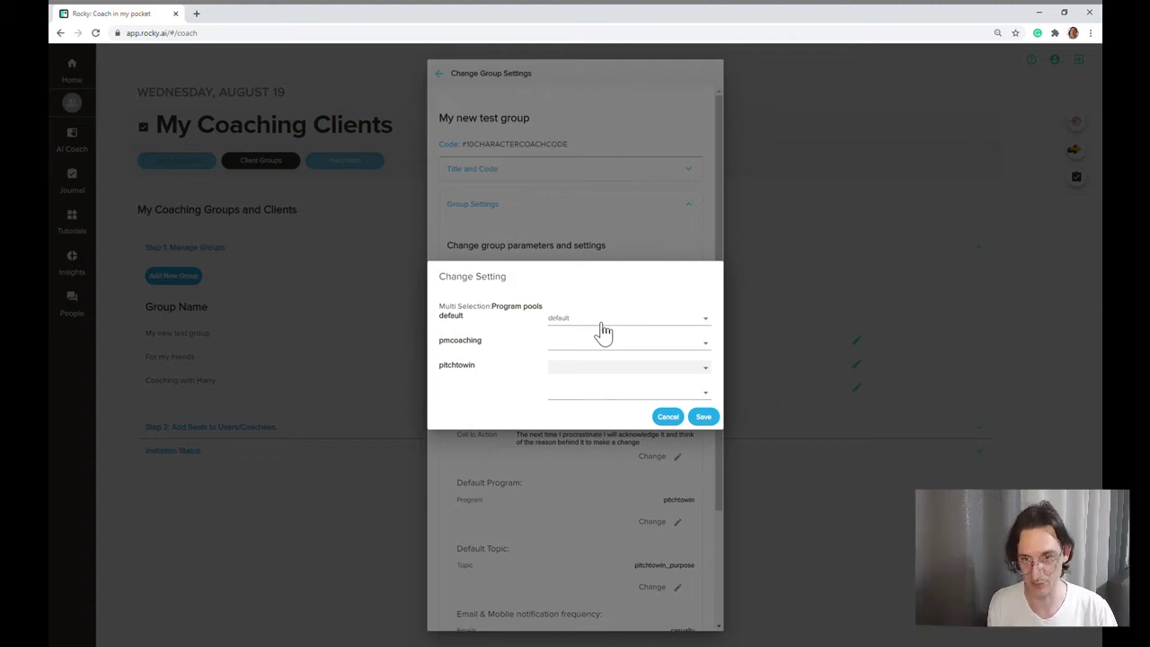
left_click(706, 418)
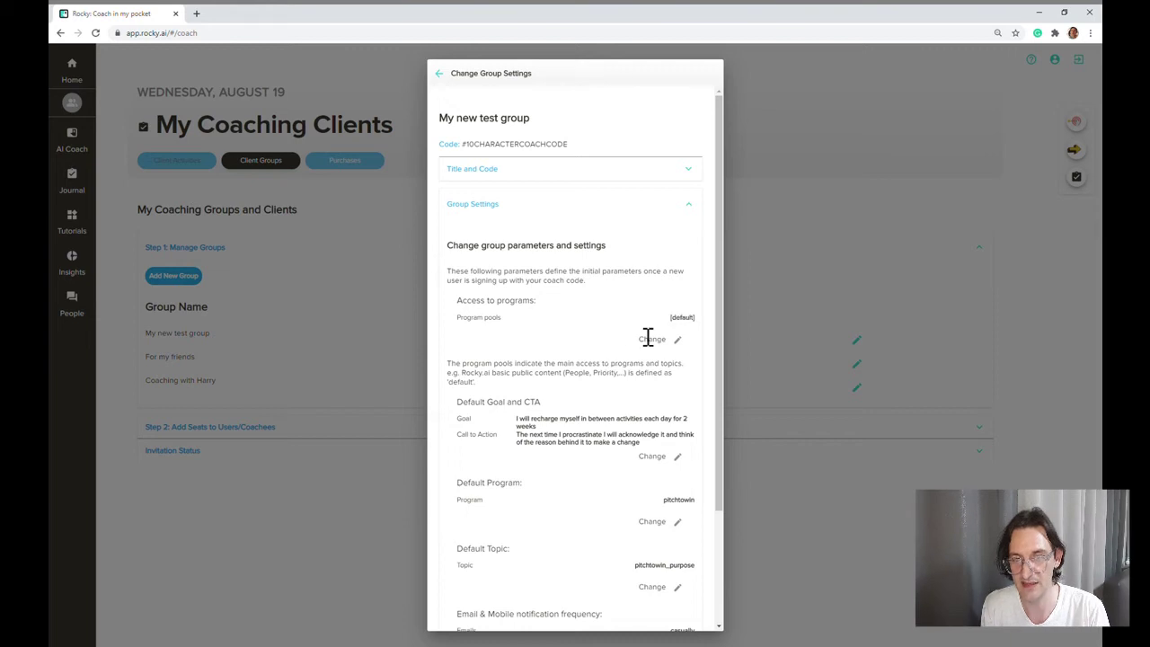
left_click_drag(719, 346, 721, 423)
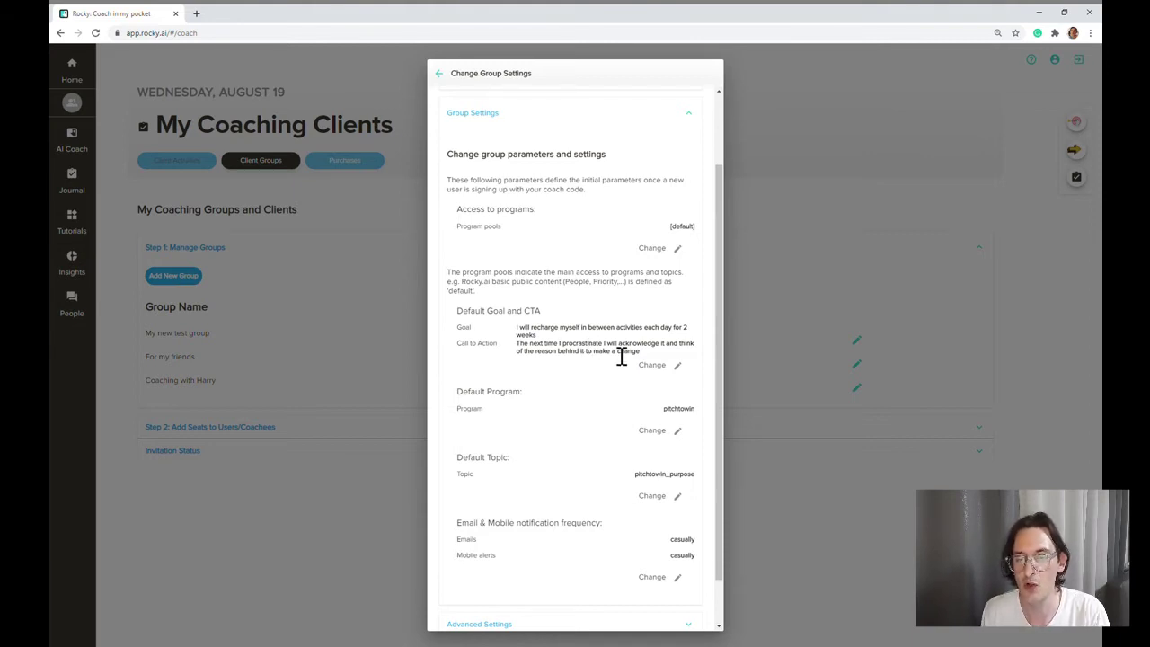
left_click(681, 368)
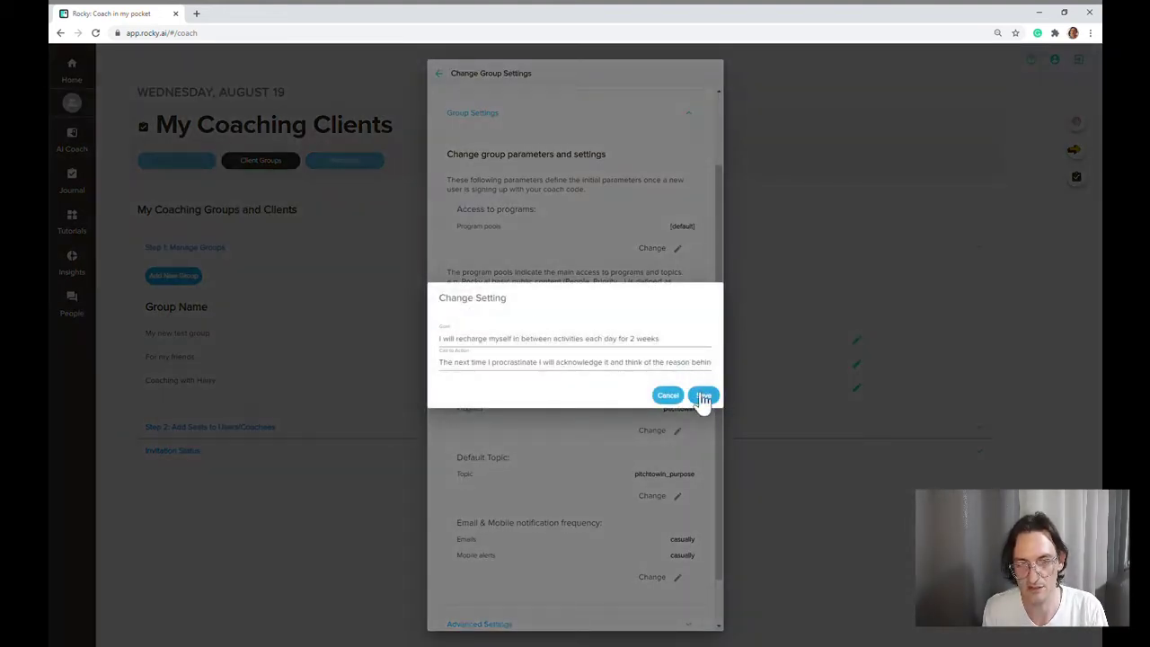
left_click(663, 397)
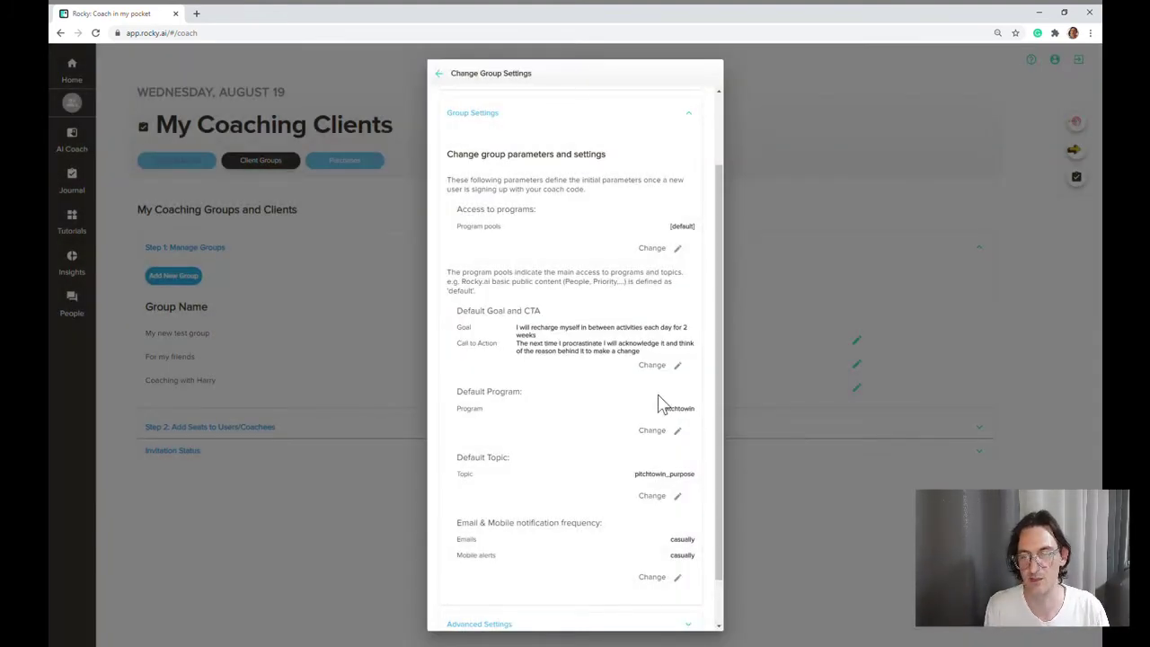
left_click_drag(715, 390, 711, 426)
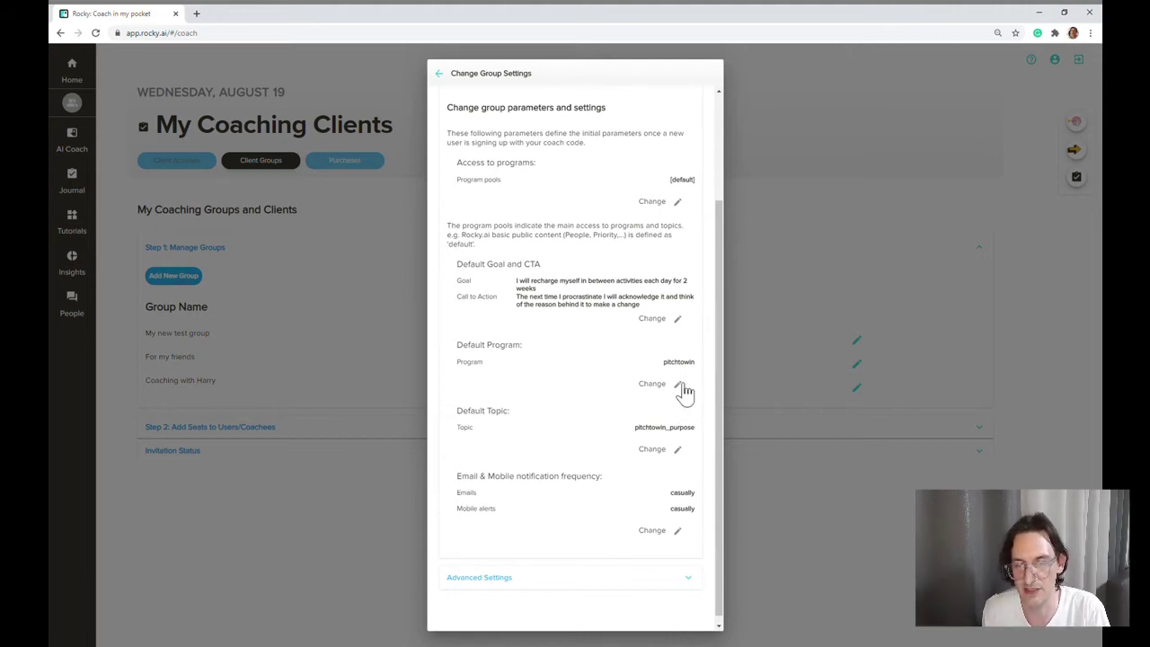
Step: Set the group's default program to Communication
left_click(678, 384)
left_click(647, 353)
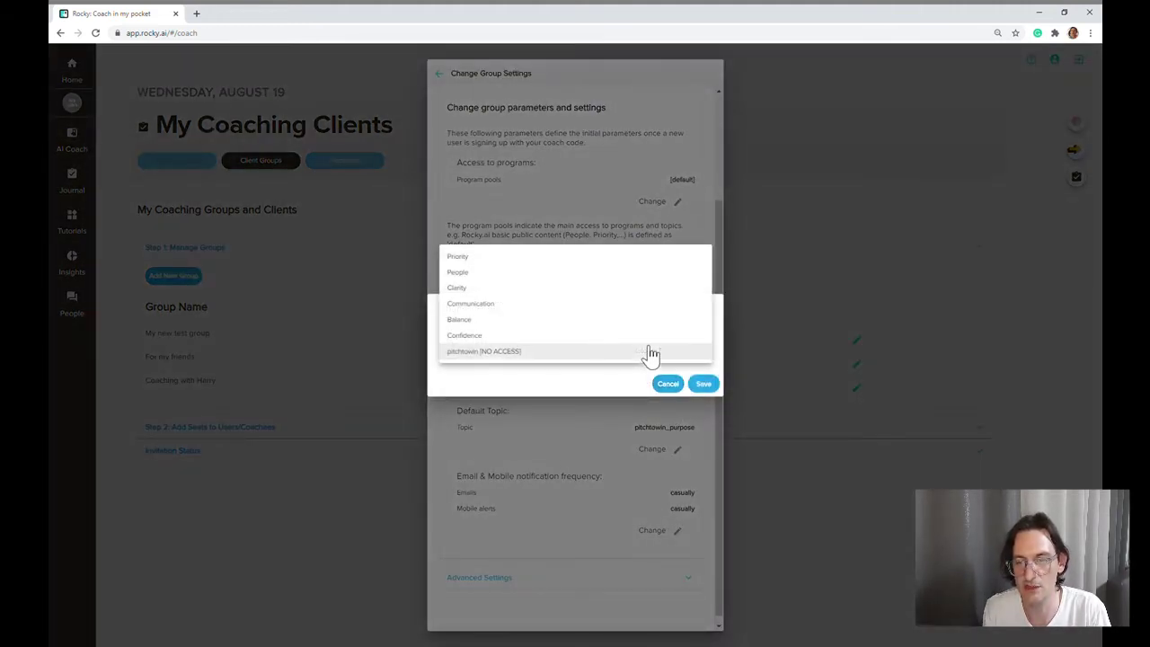
left_click(511, 311)
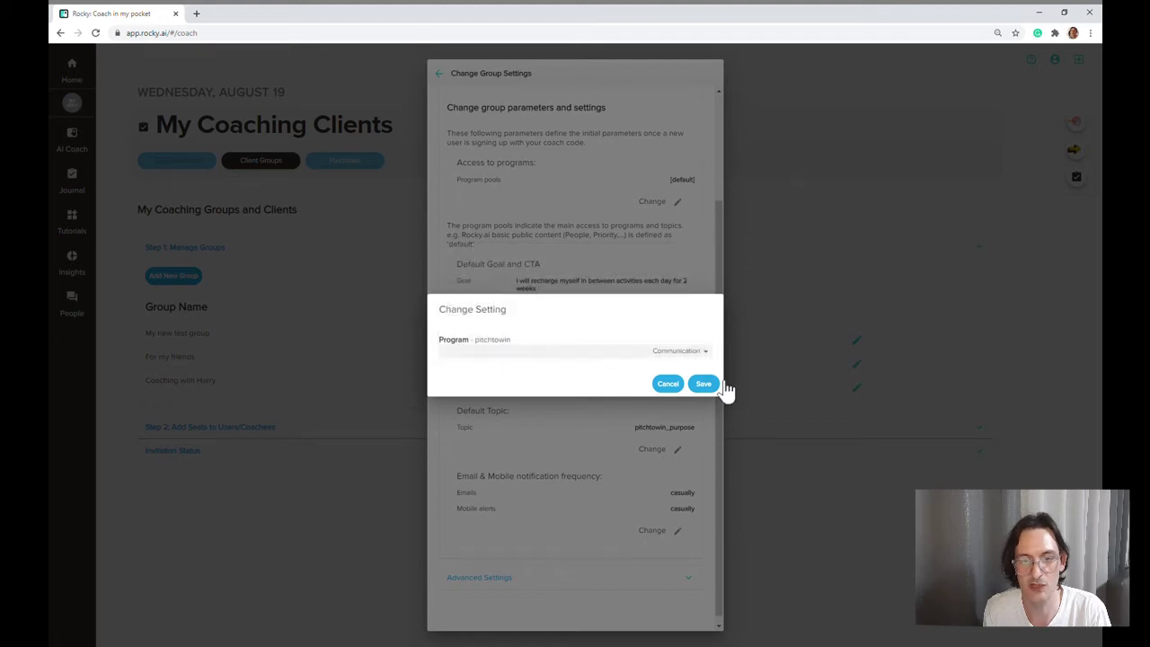
left_click(703, 384)
Step: Set the group's default topic to Clear Communication
left_click(680, 453)
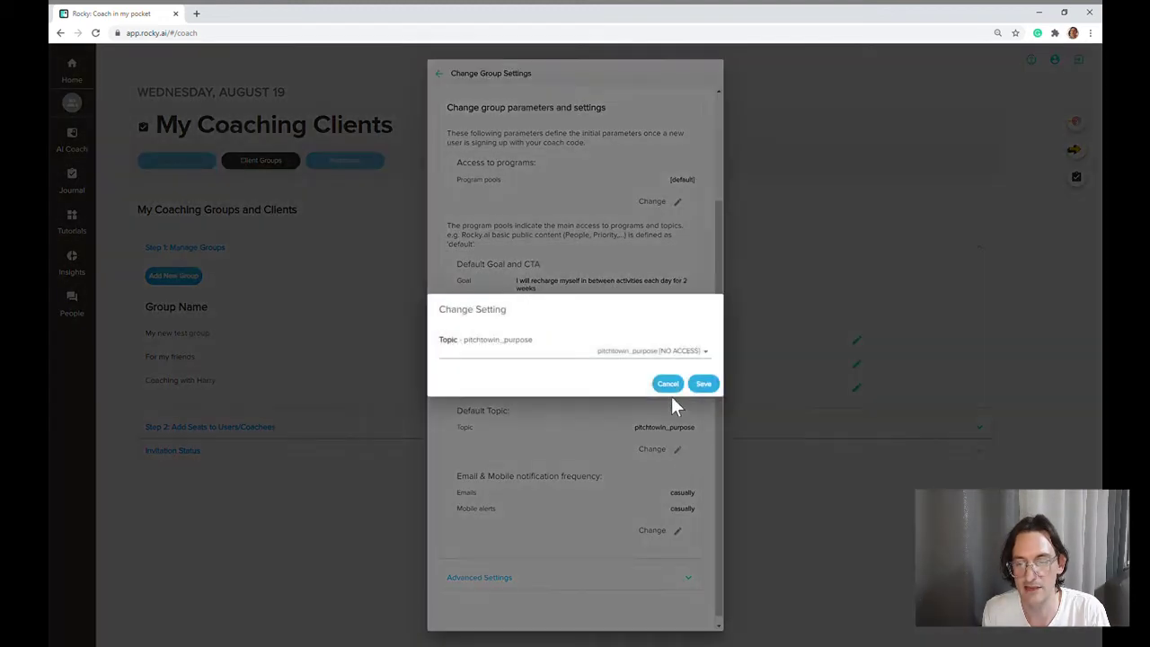
left_click(672, 356)
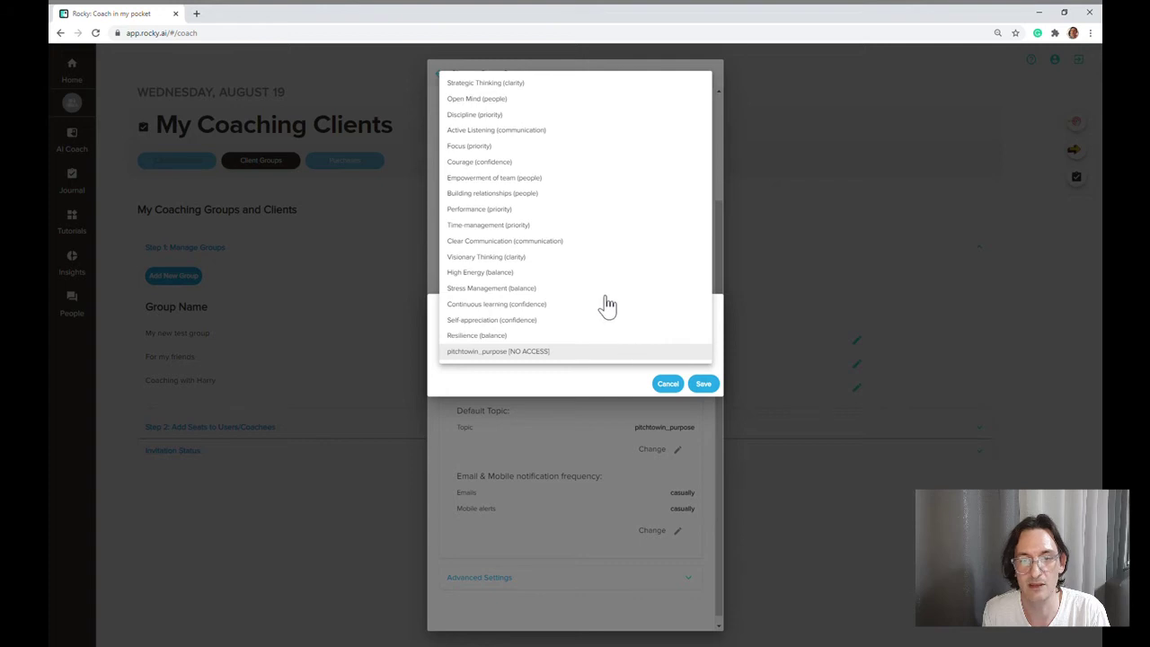
left_click(538, 242)
left_click(704, 385)
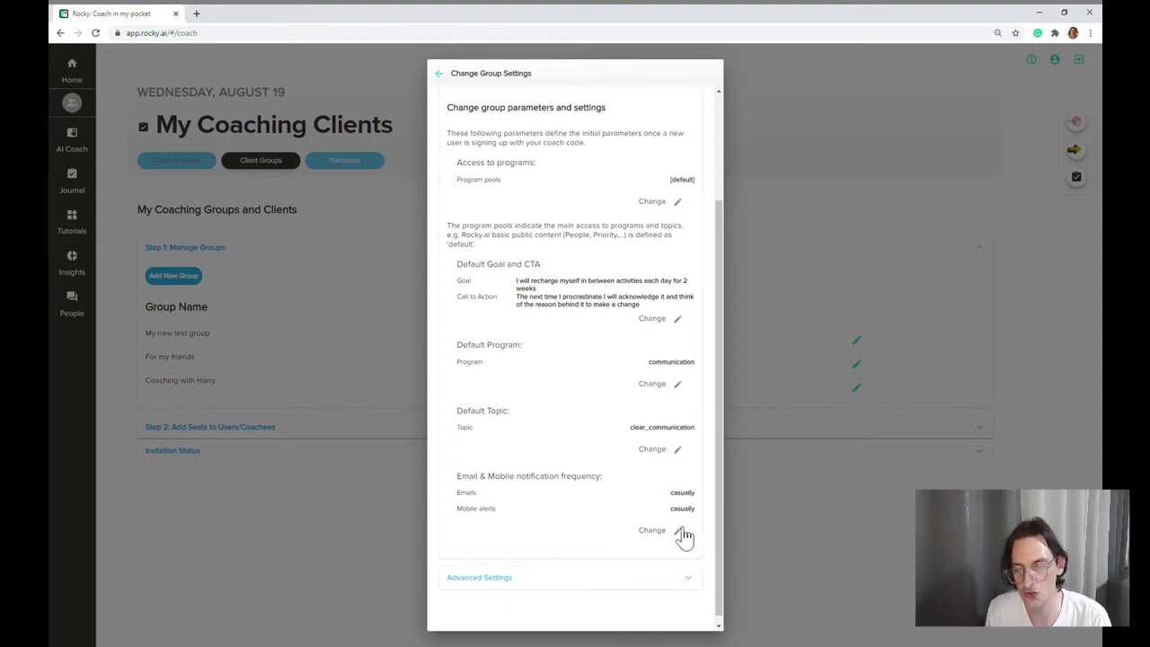
Step: Review the e-mail and mobile alert frequencies, leaving them at casually
left_click(682, 531)
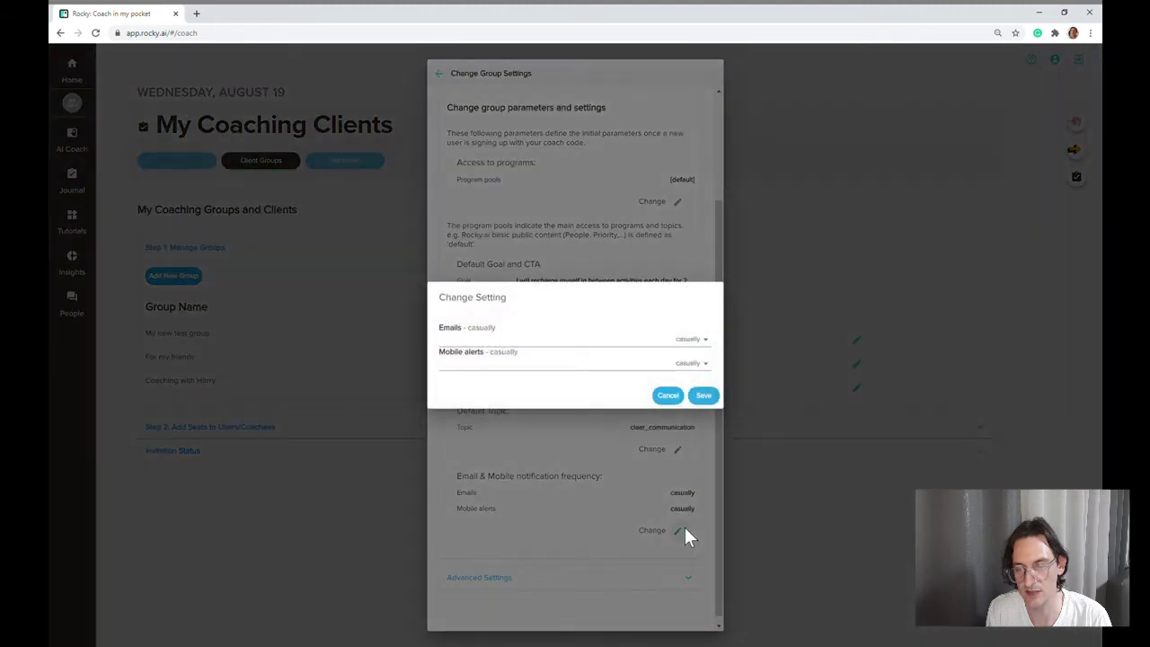
left_click(656, 351)
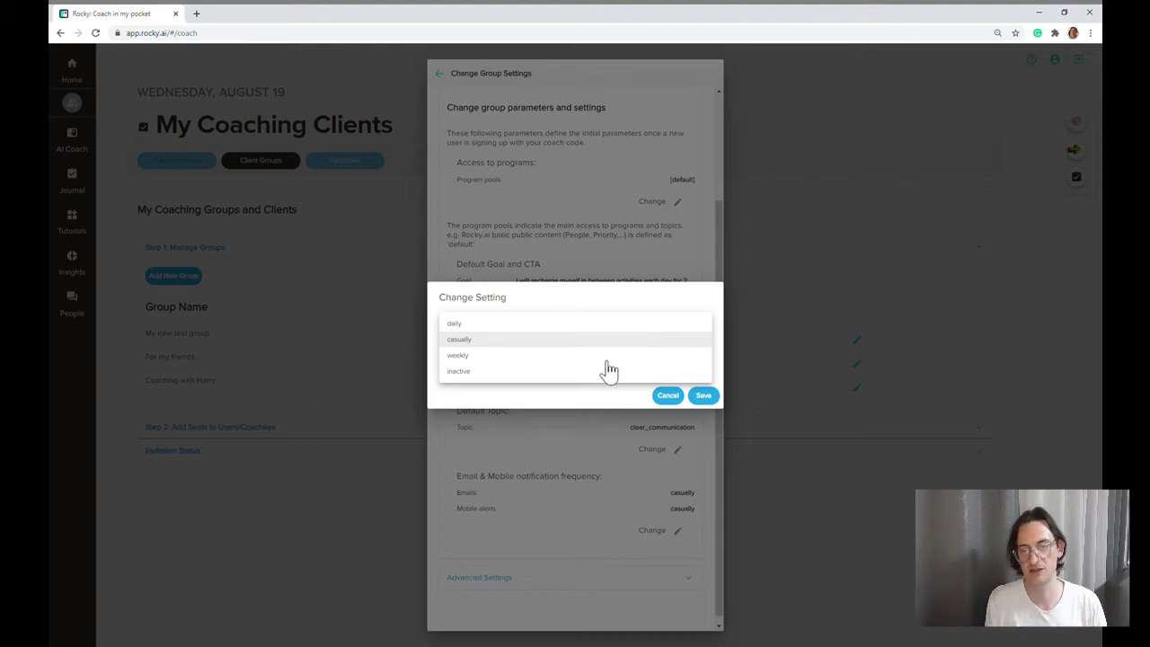
left_click(667, 398)
left_click(670, 400)
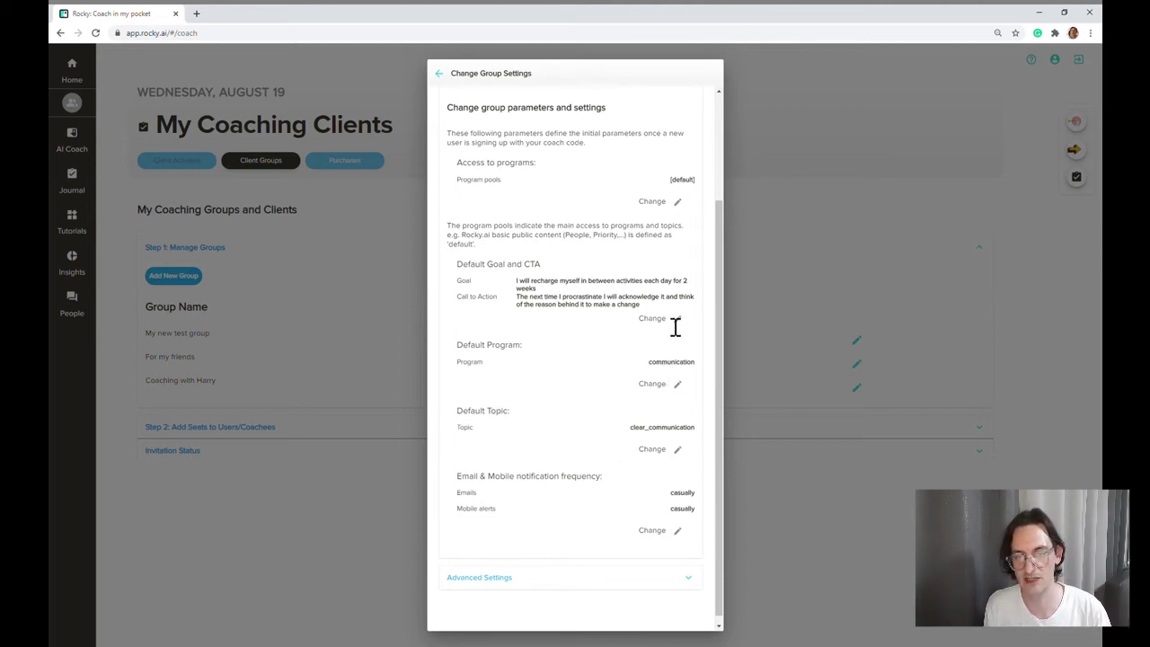
Step: Collapse Group Settings and expand the group's Advanced Settings
left_click_drag(714, 337, 717, 296)
left_click(688, 128)
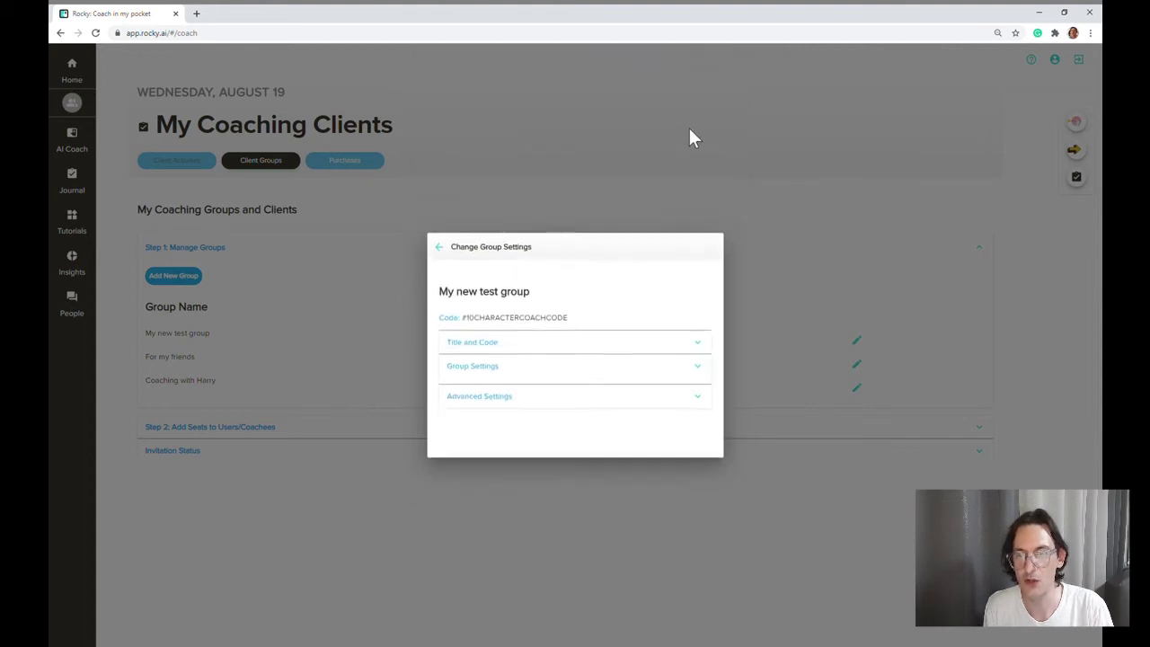
left_click(669, 392)
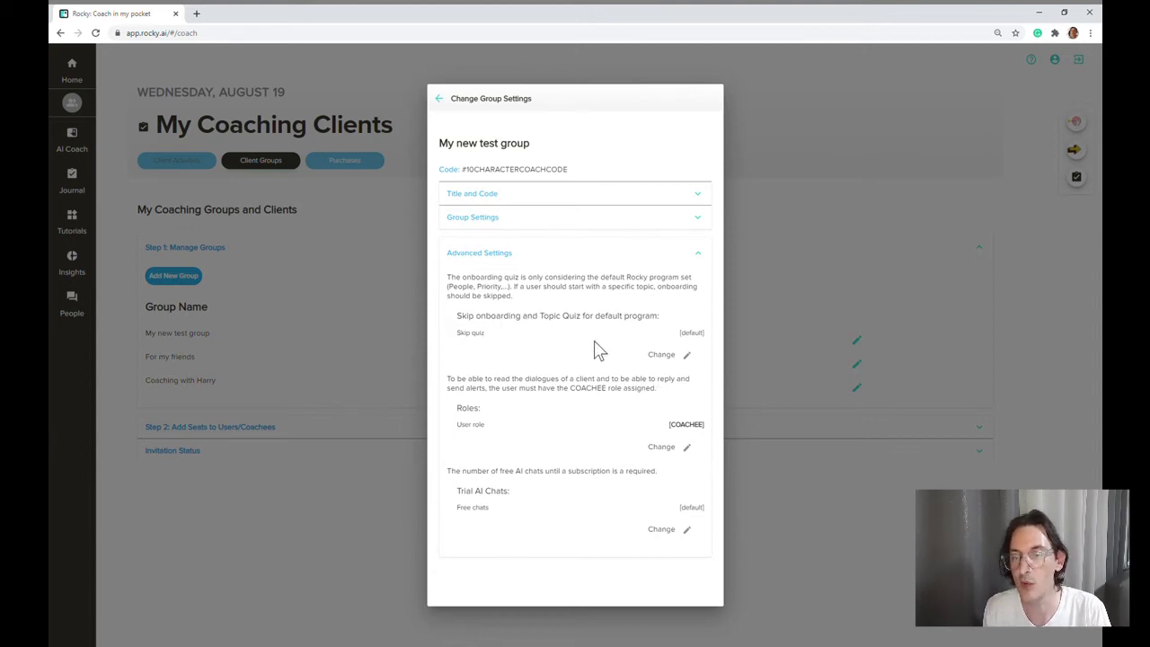
left_click(686, 356)
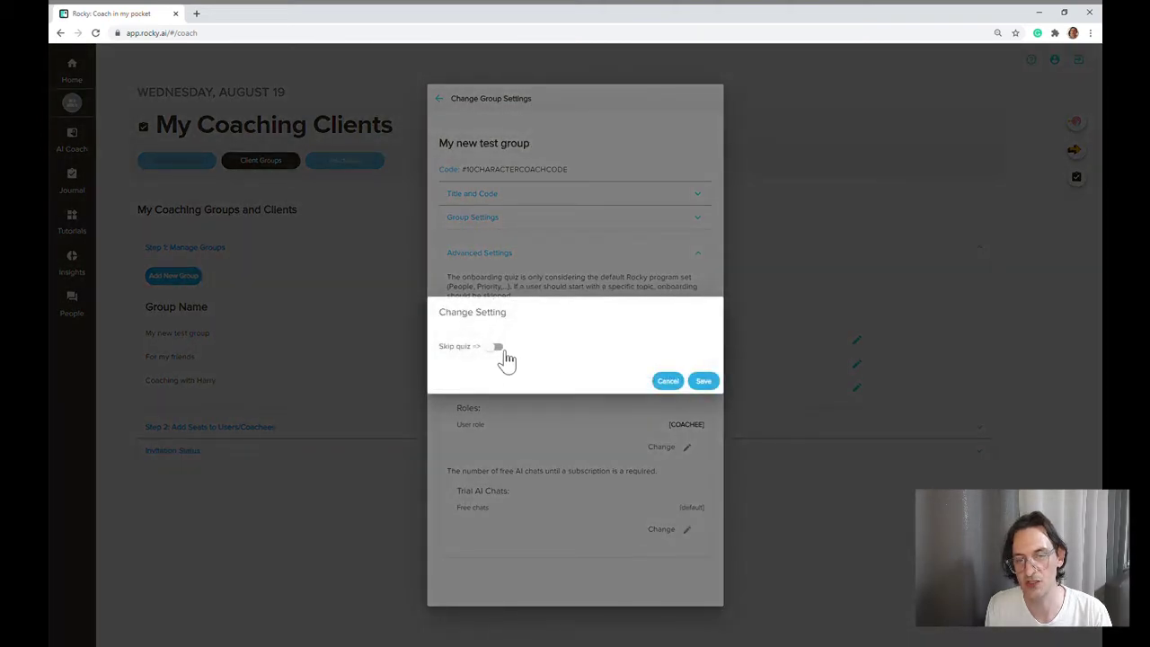
left_click(500, 348)
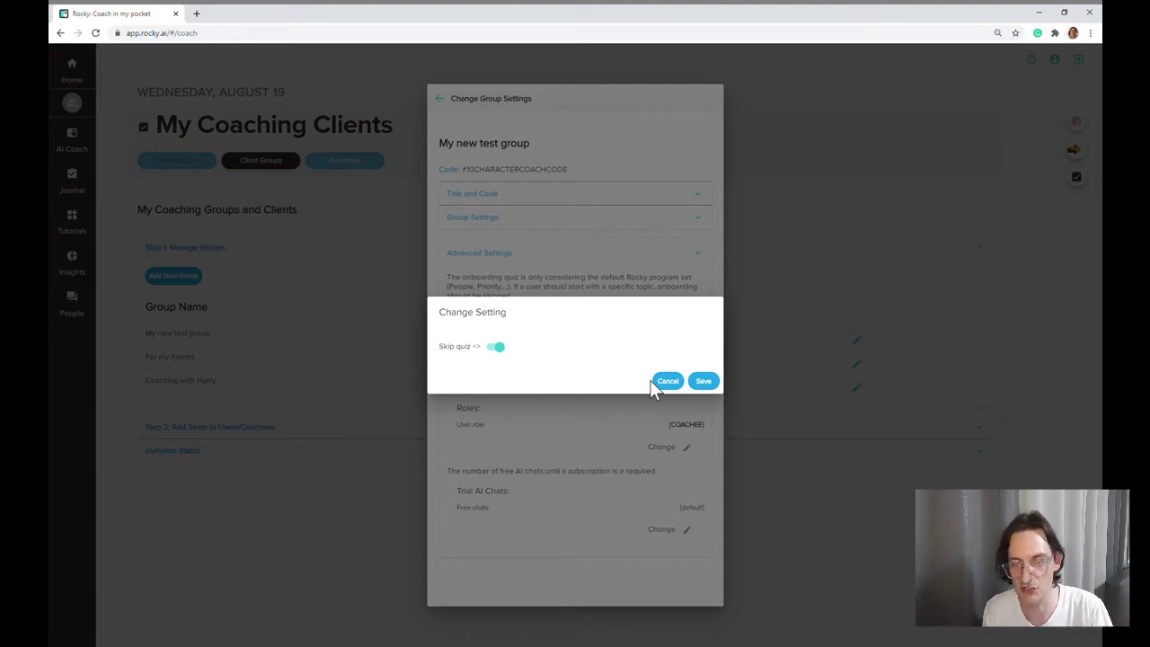
left_click(701, 381)
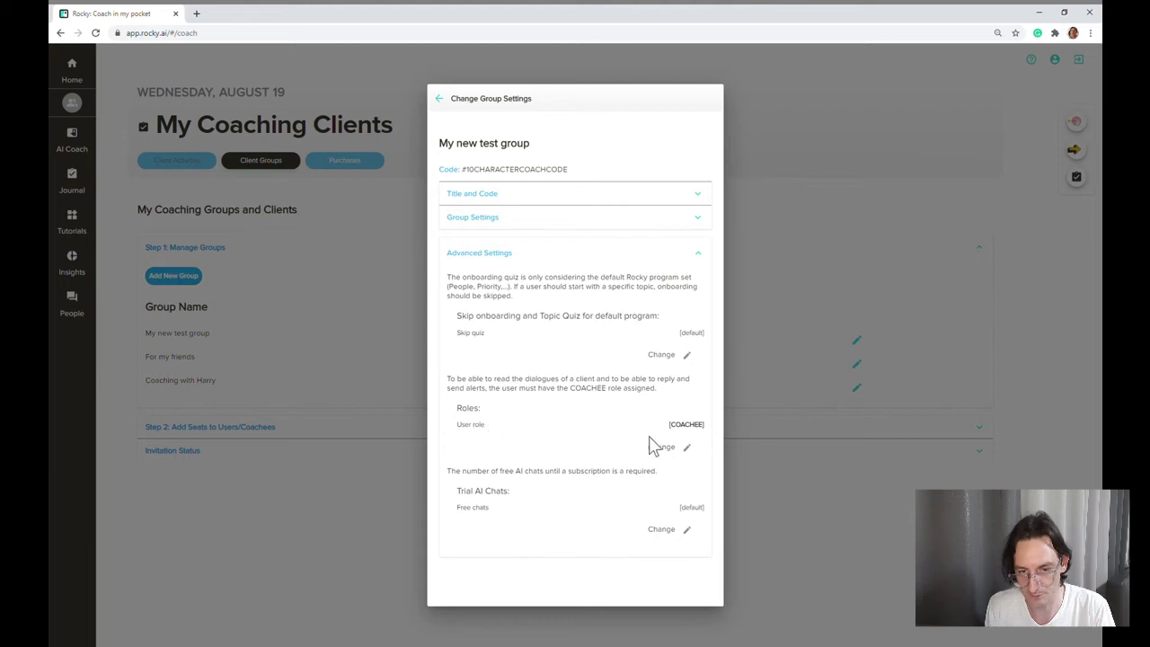
left_click(682, 448)
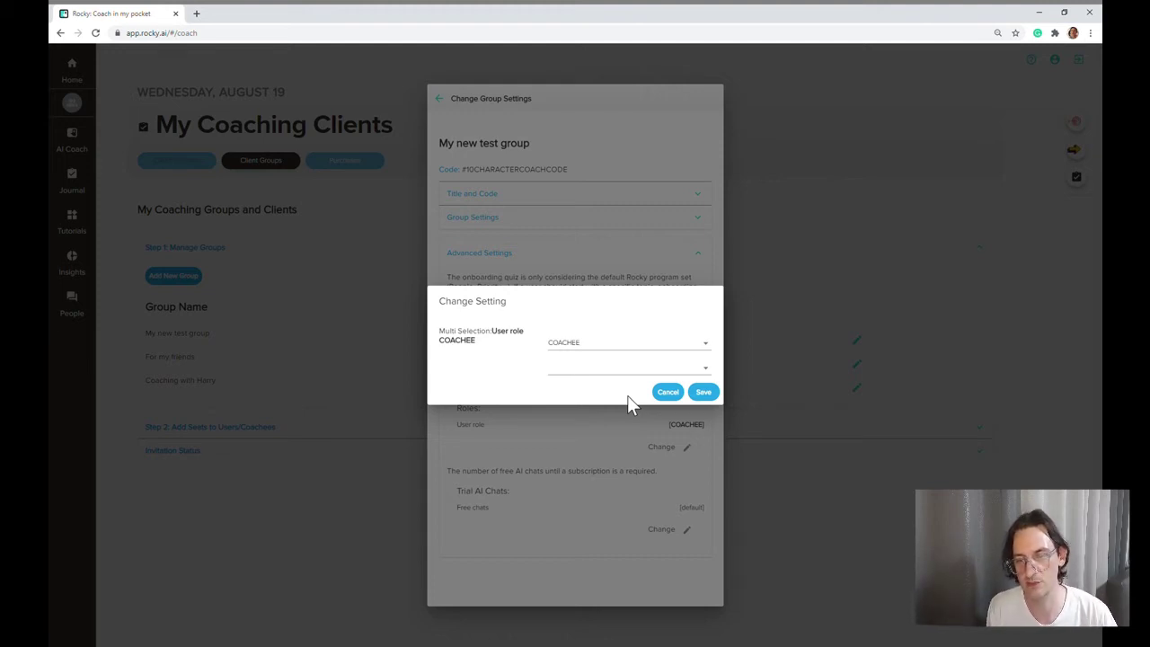
left_click(617, 351)
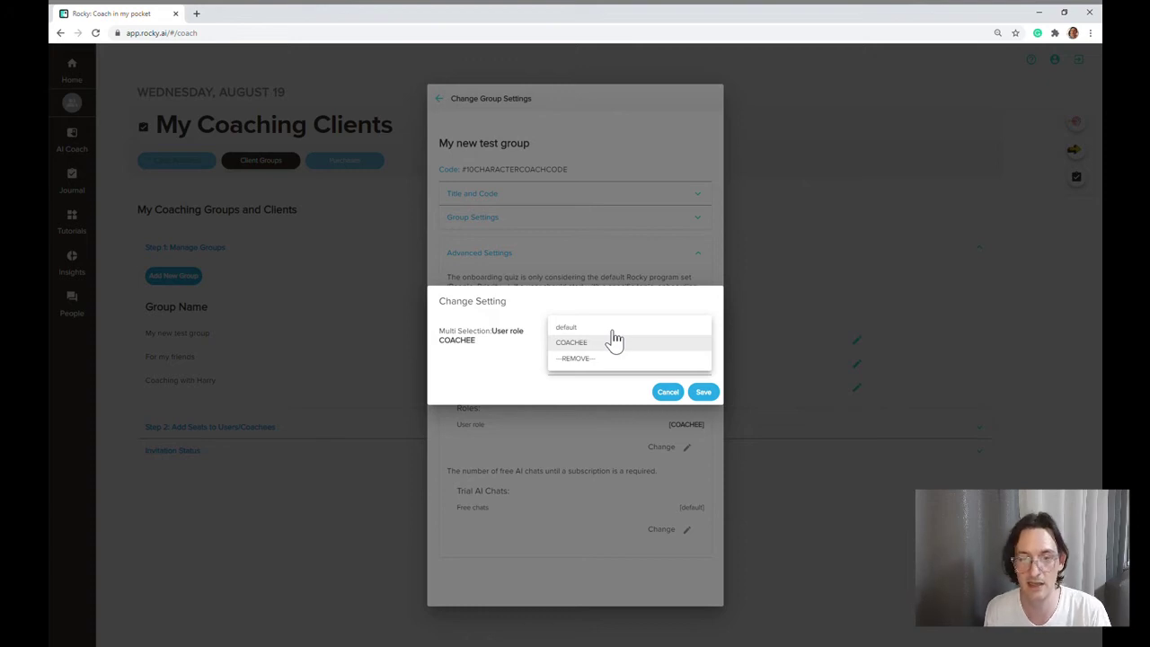
left_click(598, 342)
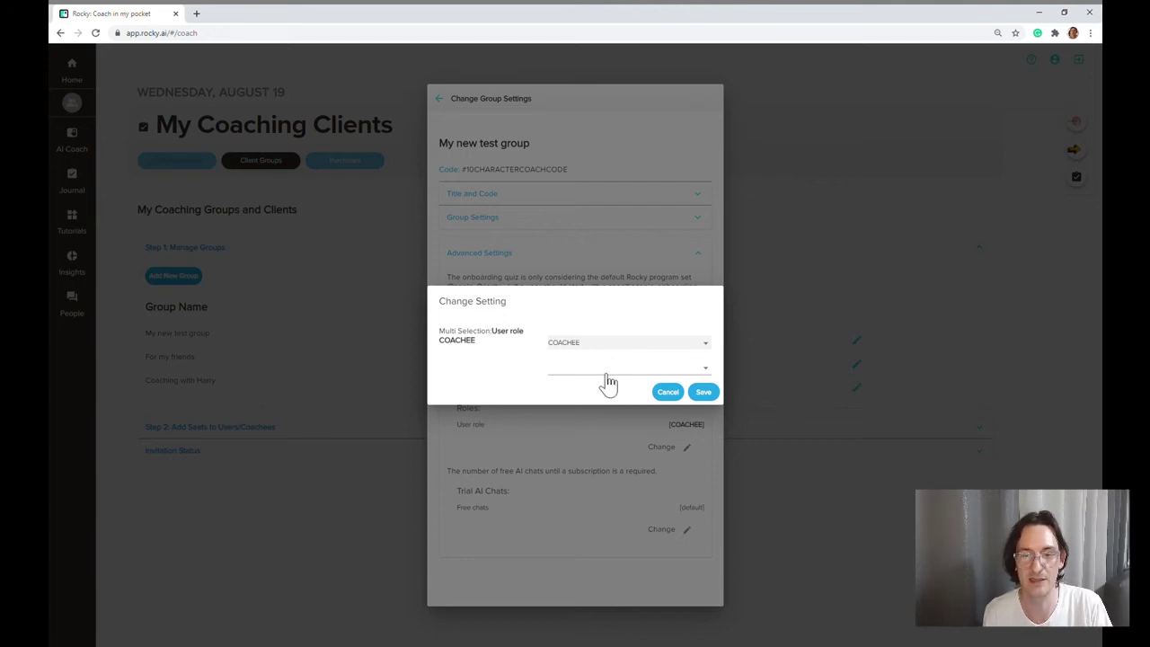
left_click(702, 393)
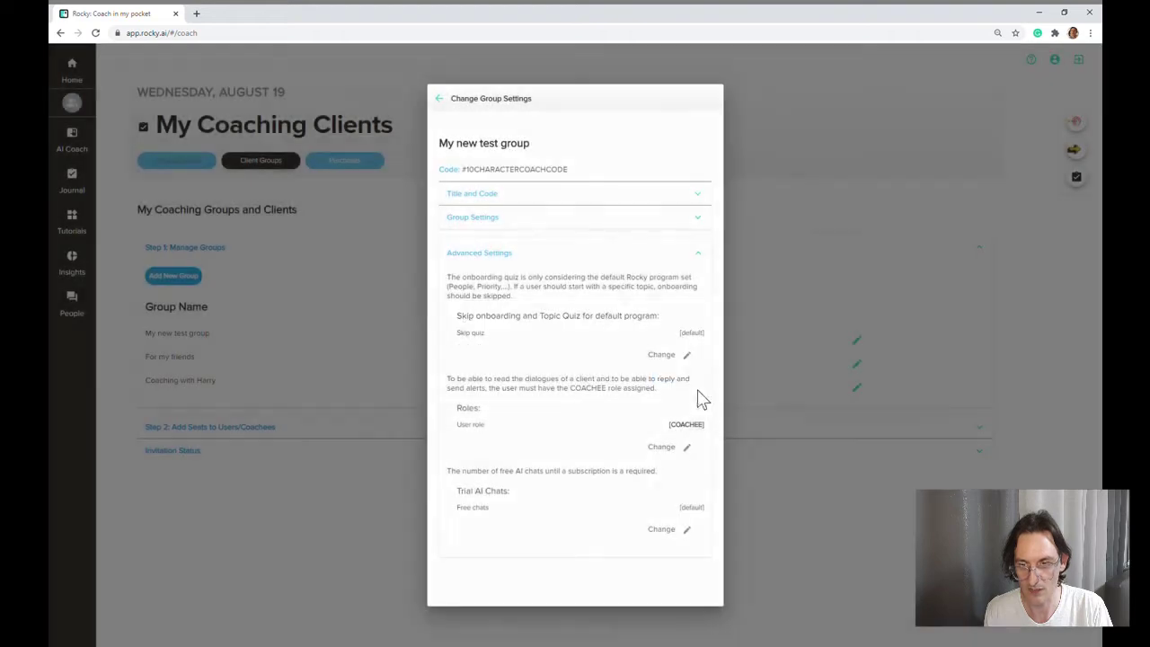
Step: Set the group's free trial AI chats to 4 with the slider and save
left_click(691, 531)
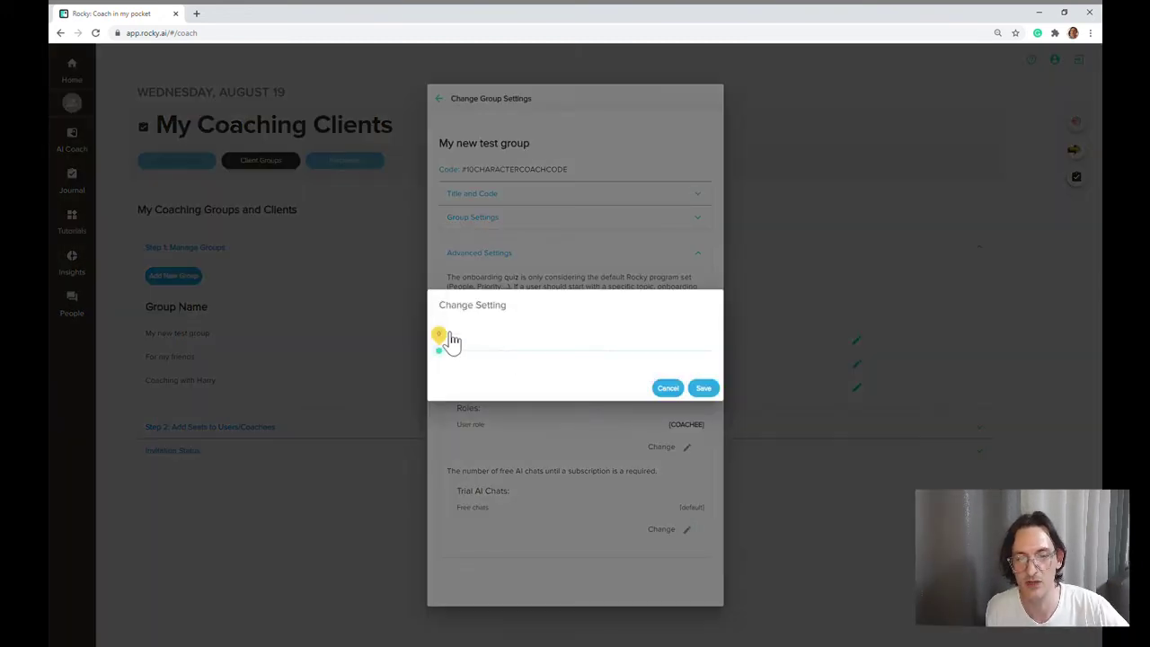
left_click_drag(444, 340, 564, 344)
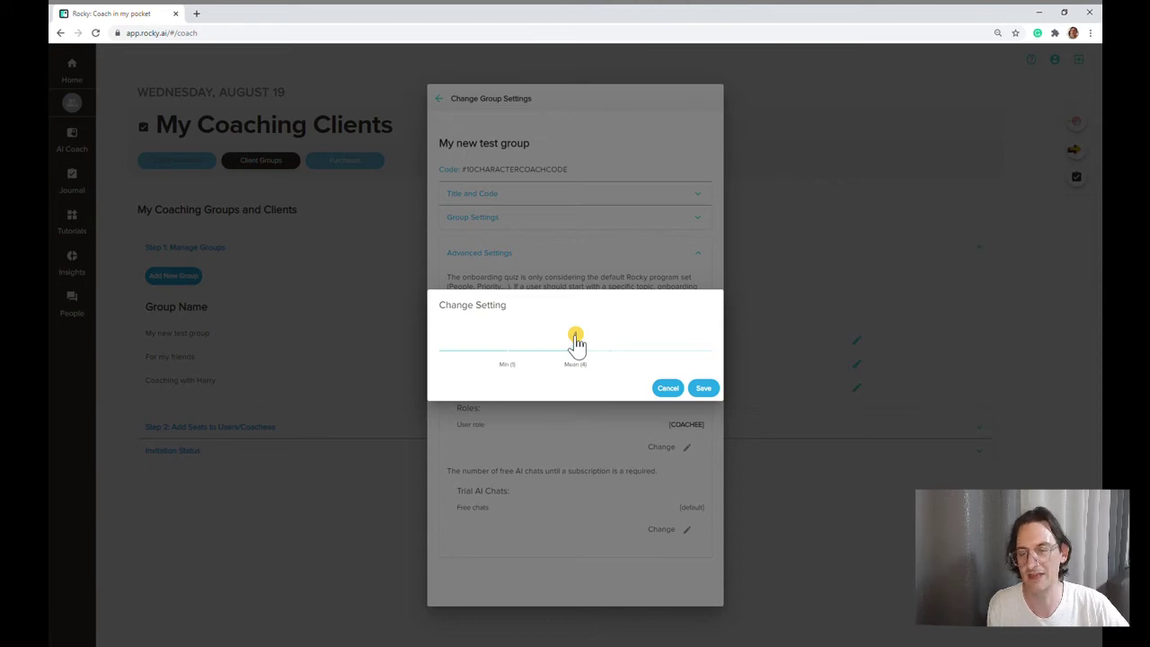
left_click(708, 388)
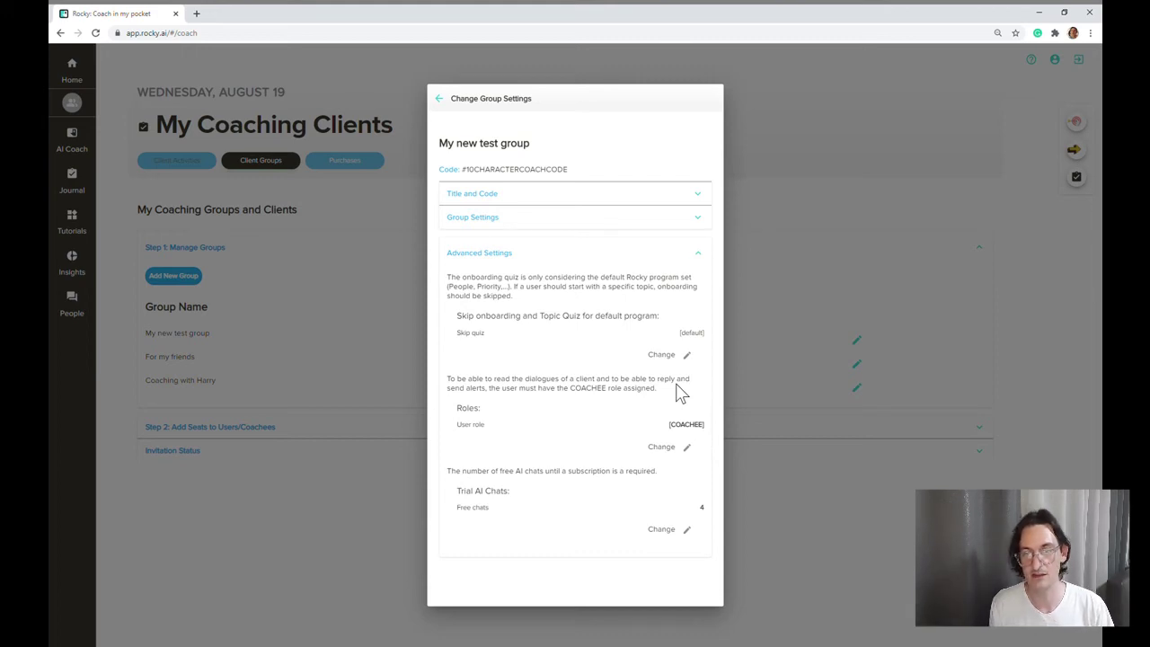
Step: Return to the groups list, select the new group's coach code, and open the profile page
left_click(439, 101)
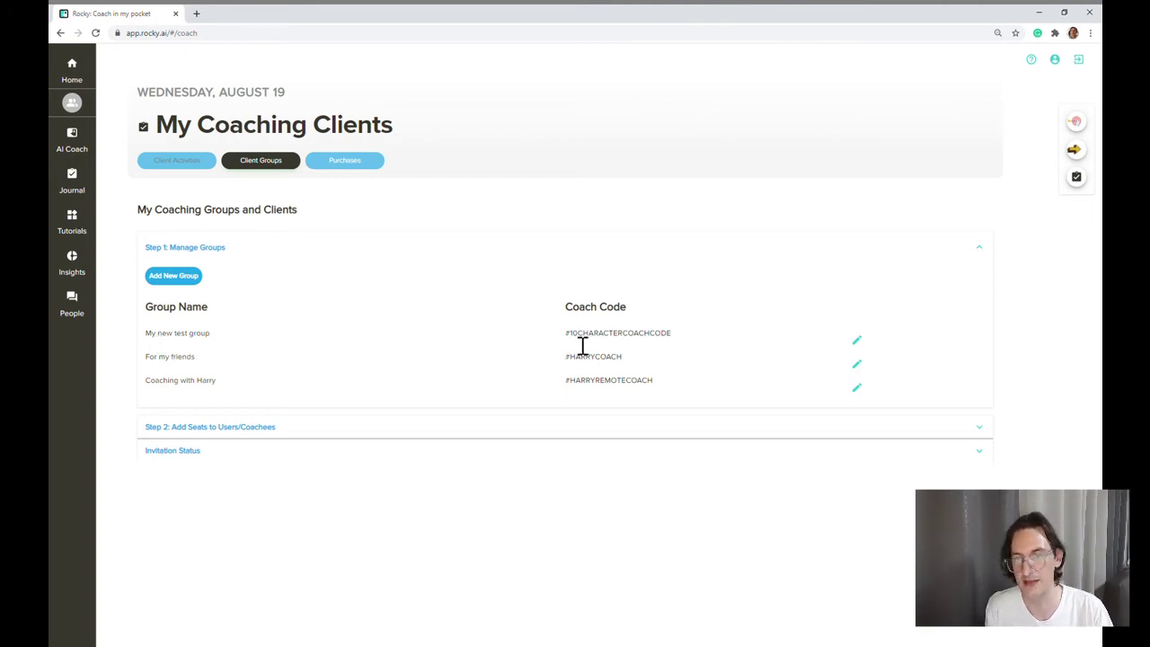
left_click_drag(566, 343, 680, 346)
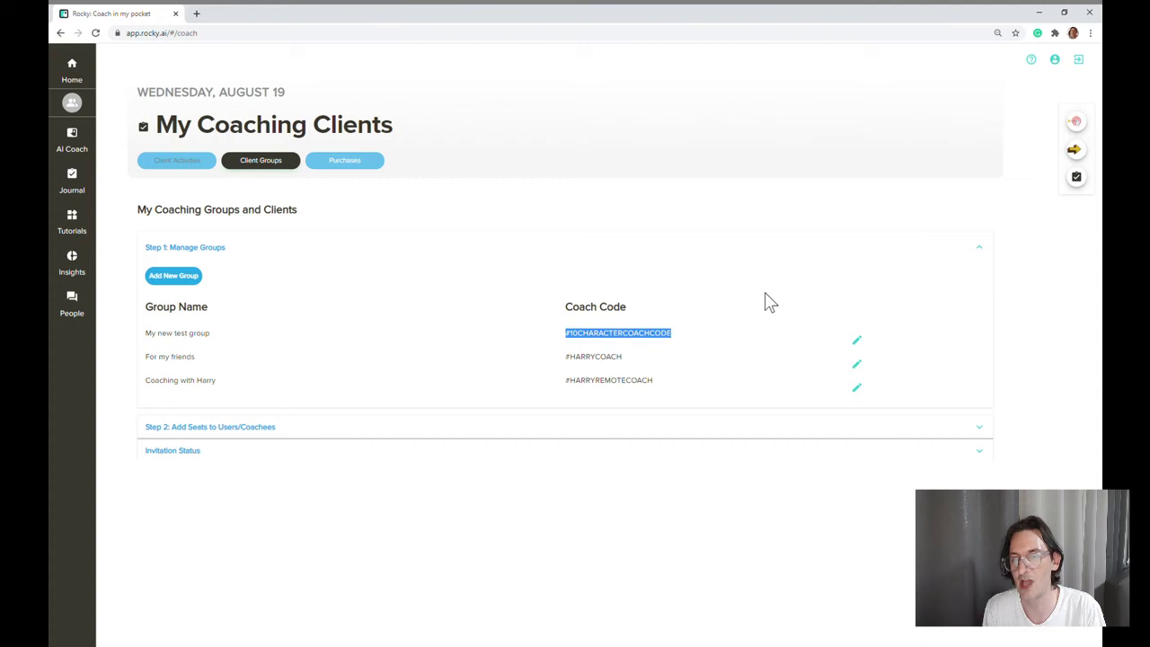
left_click(1057, 65)
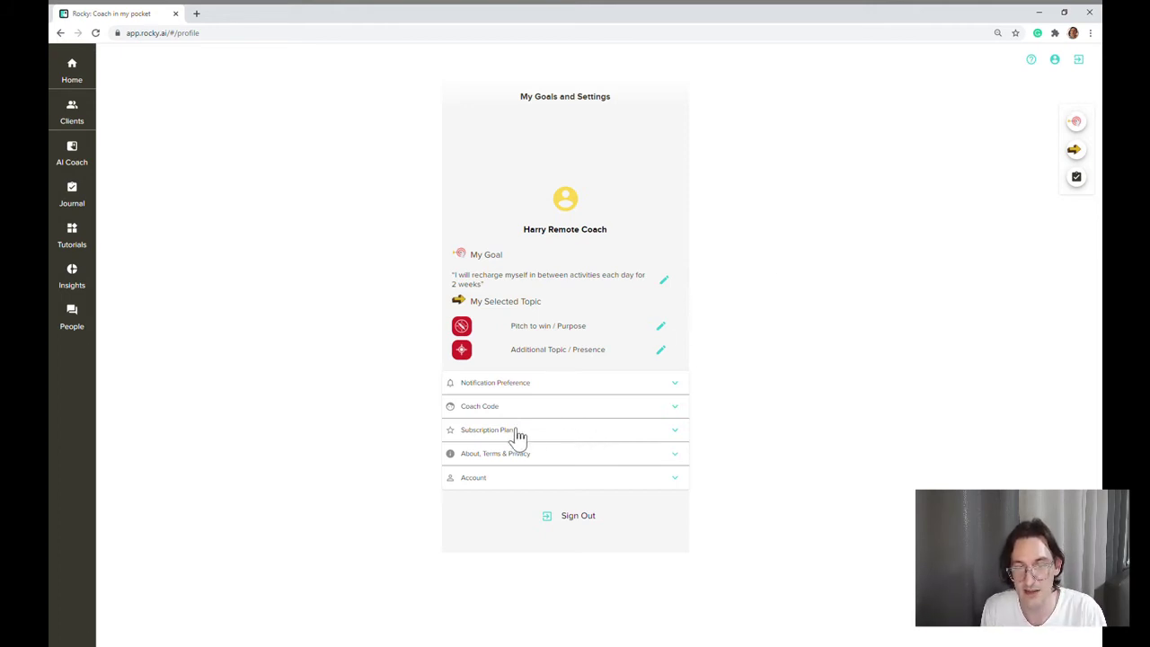
Step: Try the group code as the personal coach code, cancel without saving, and return to Clients
left_click(496, 410)
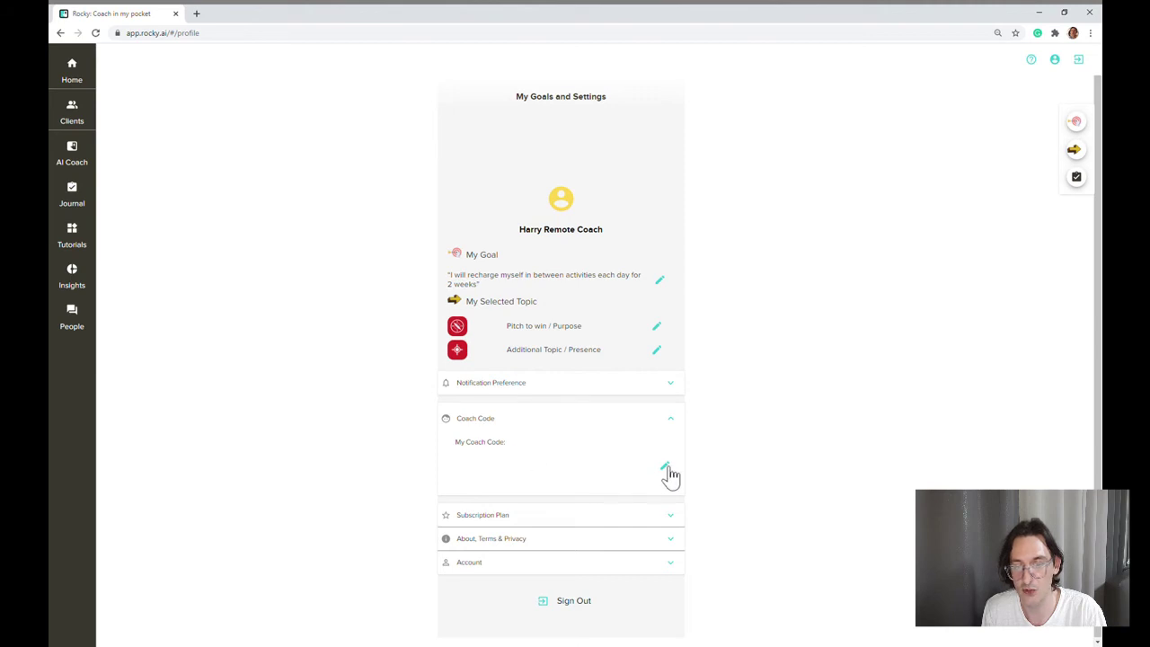
left_click(664, 466)
left_click(517, 370)
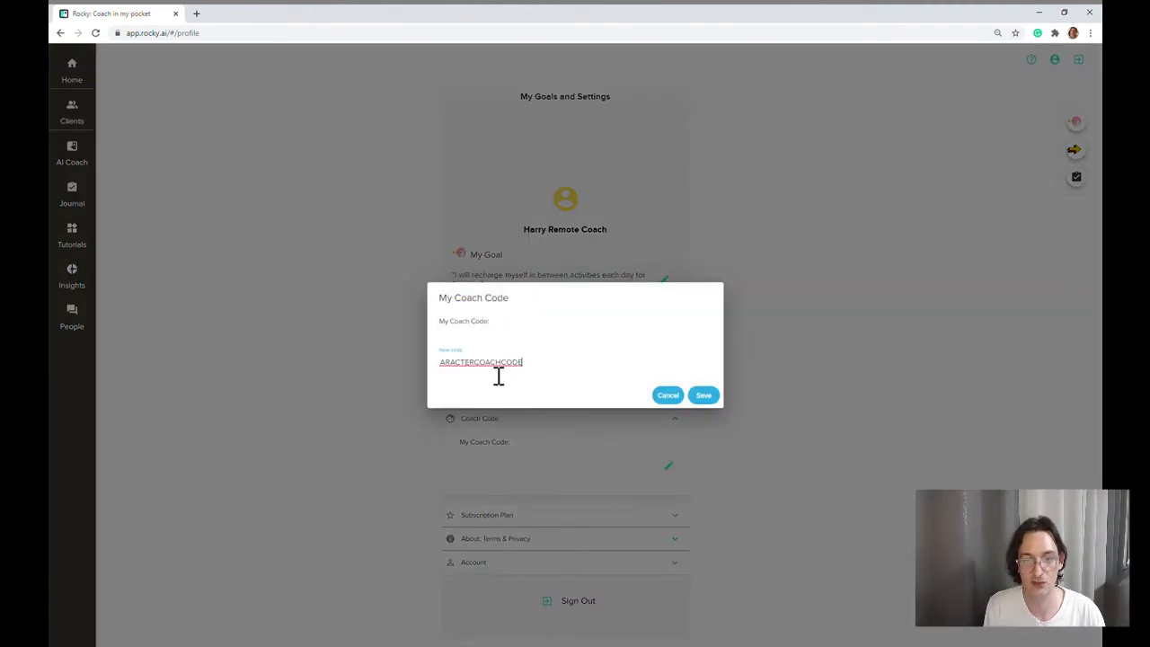
left_click(440, 369)
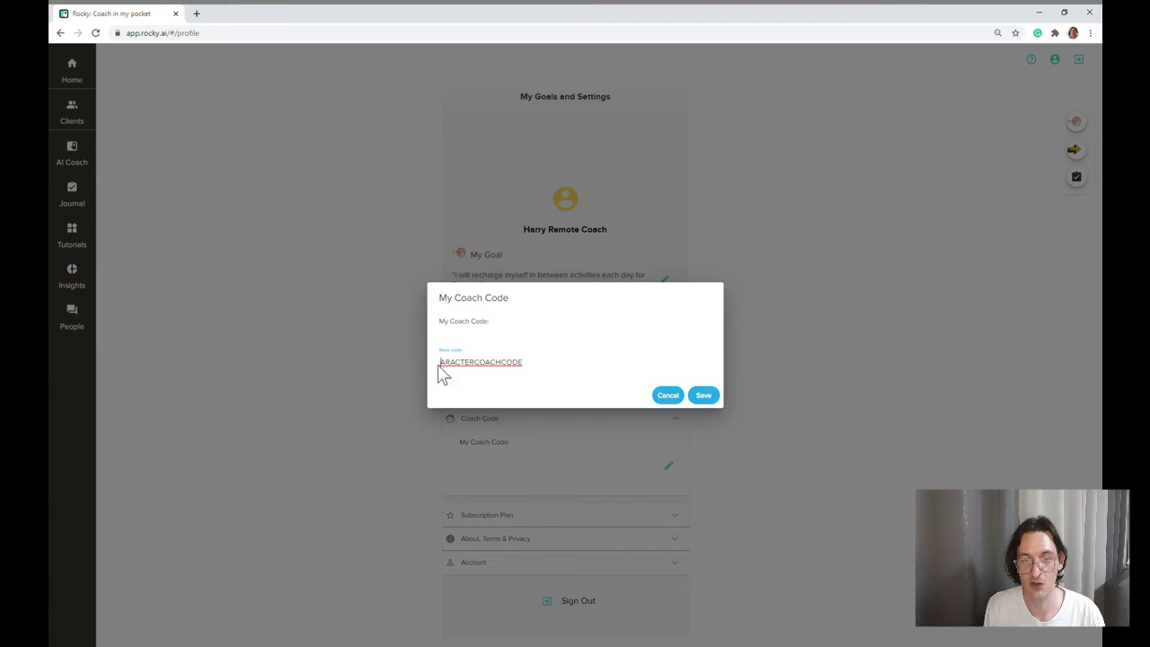
key("Left")
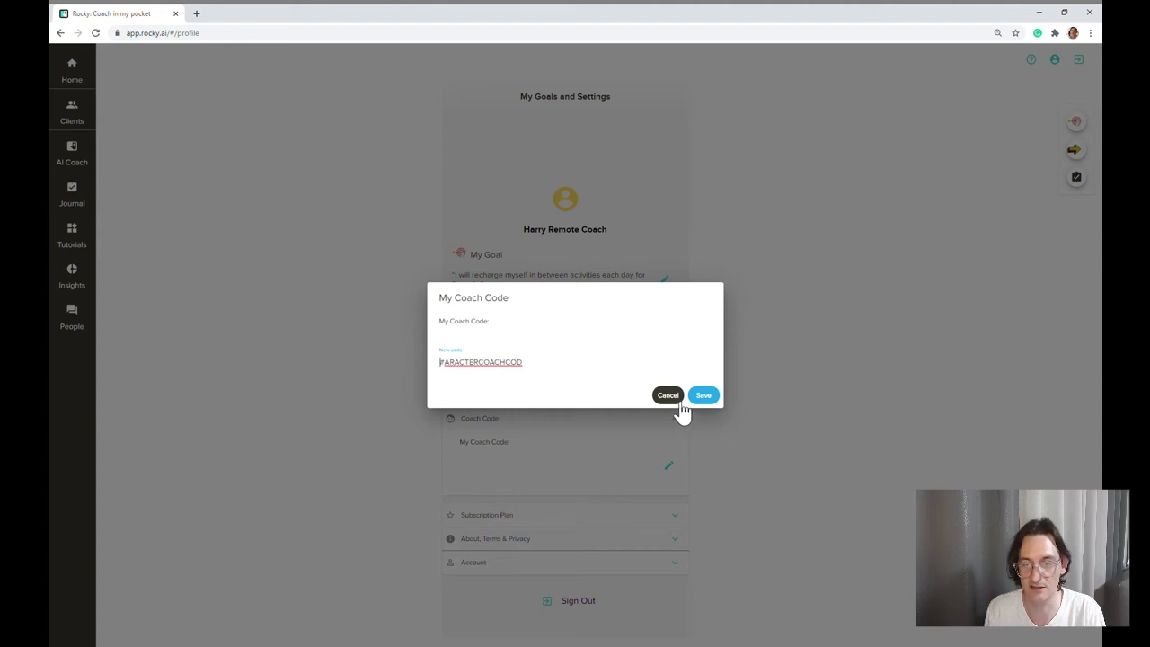
left_click(669, 396)
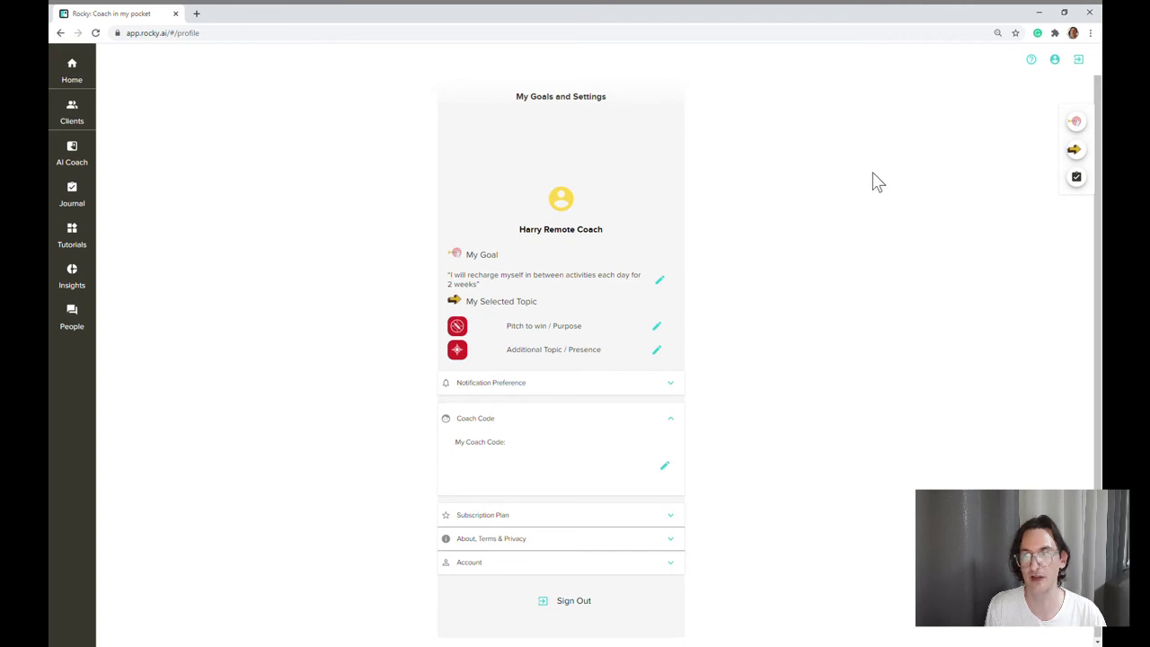
left_click(79, 122)
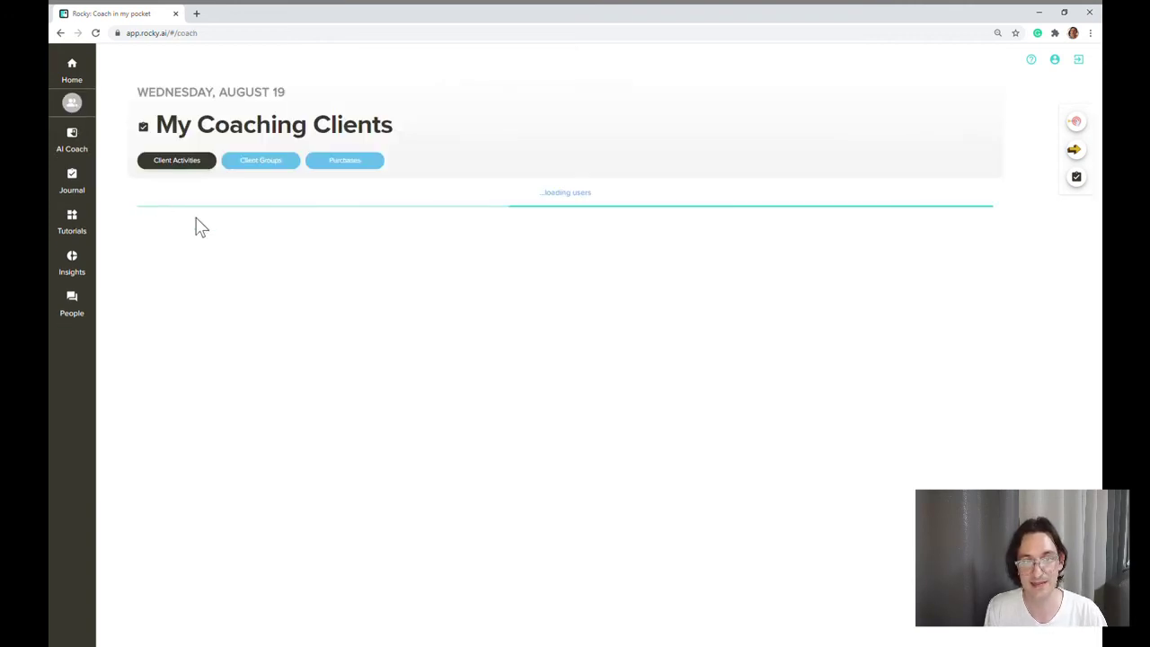
Step: Open the Client Groups view and briefly expand, then collapse, Step 2: Add Seats to Users/Coachees
left_click(262, 163)
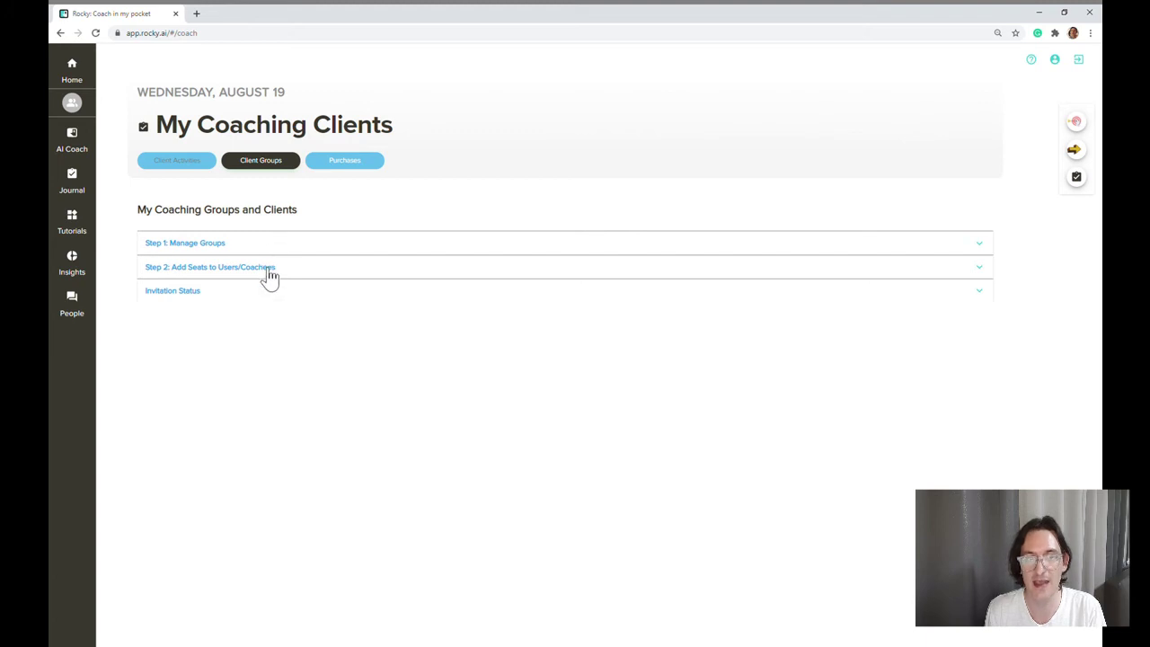
left_click(263, 277)
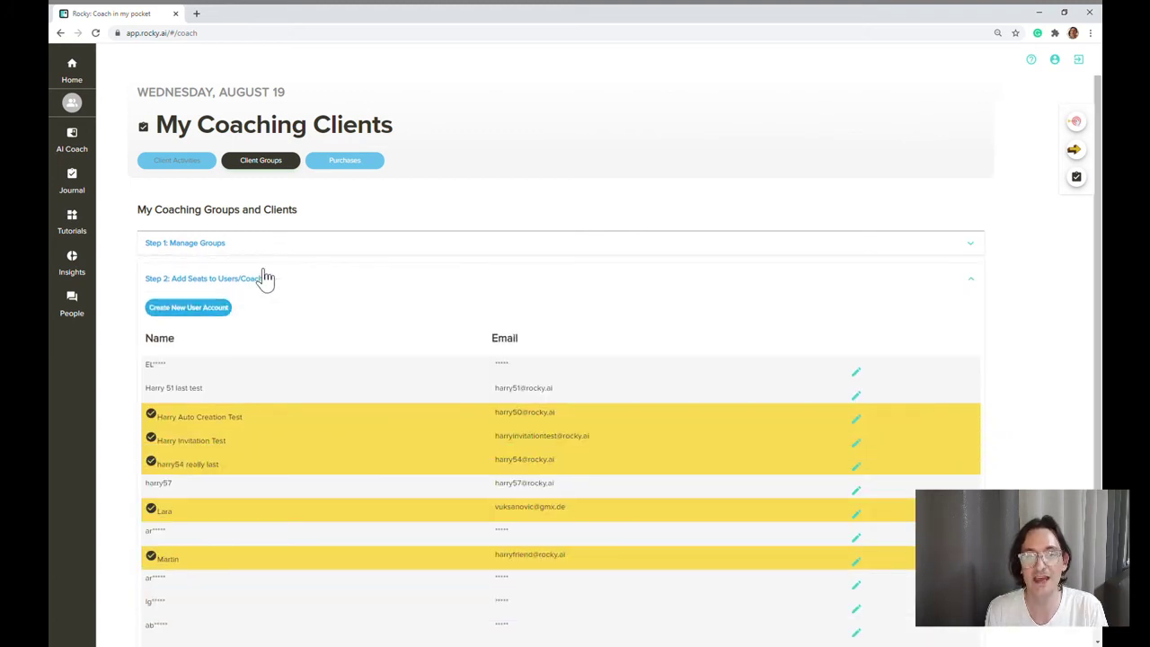
left_click(263, 280)
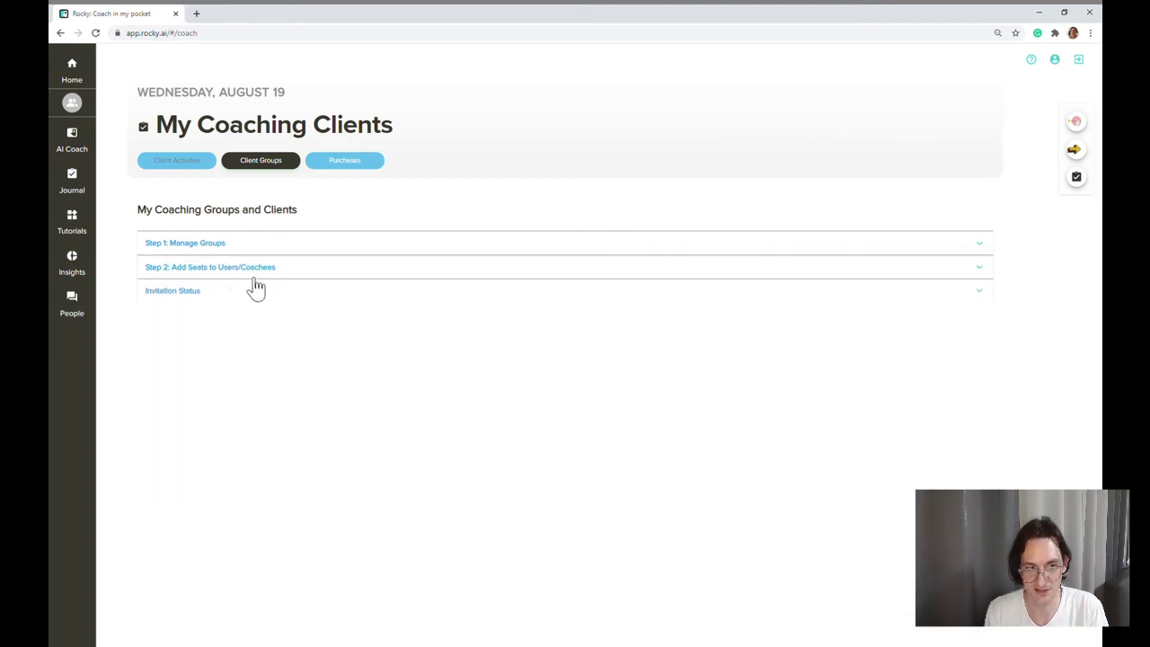
Step: Expand Invitation Status, then open Create New User Account's client account administration form
left_click(167, 295)
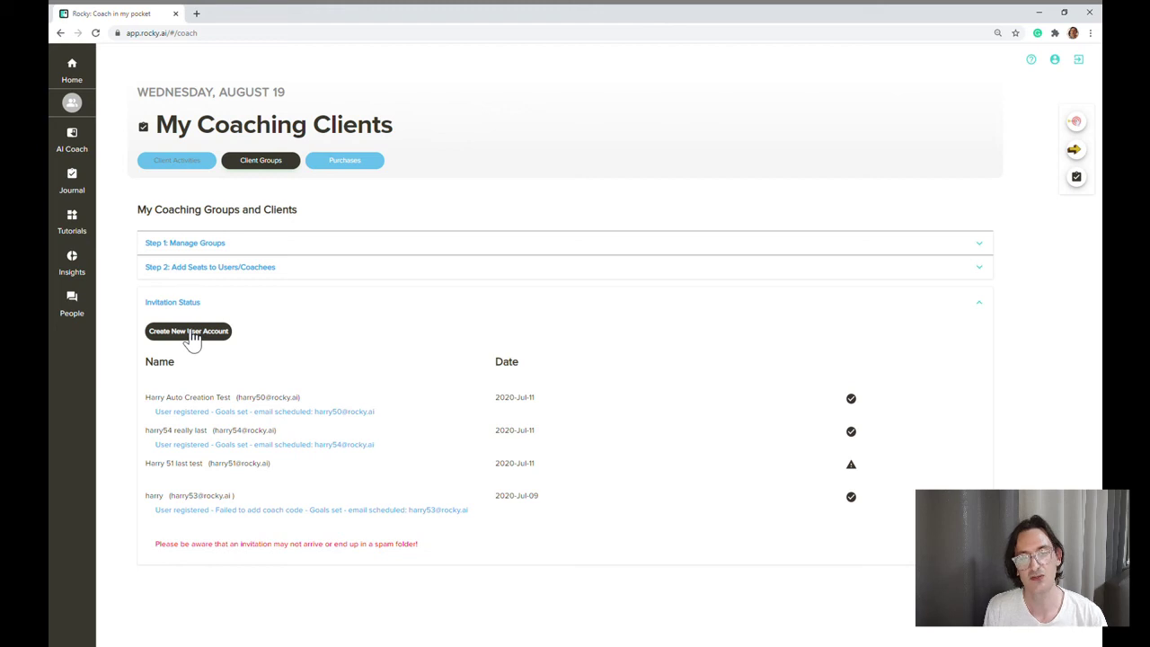
left_click(192, 334)
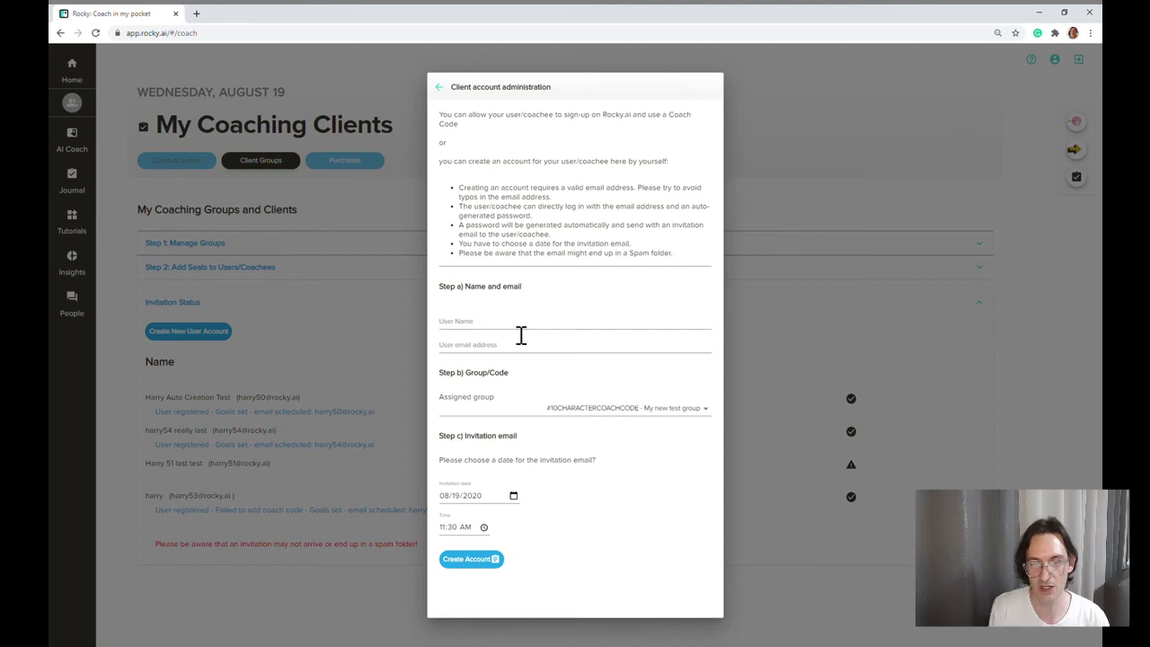
Step: Choose My new test group as the assigned group, leaving name and email blank, then close the form
left_click(511, 334)
left_click(587, 356)
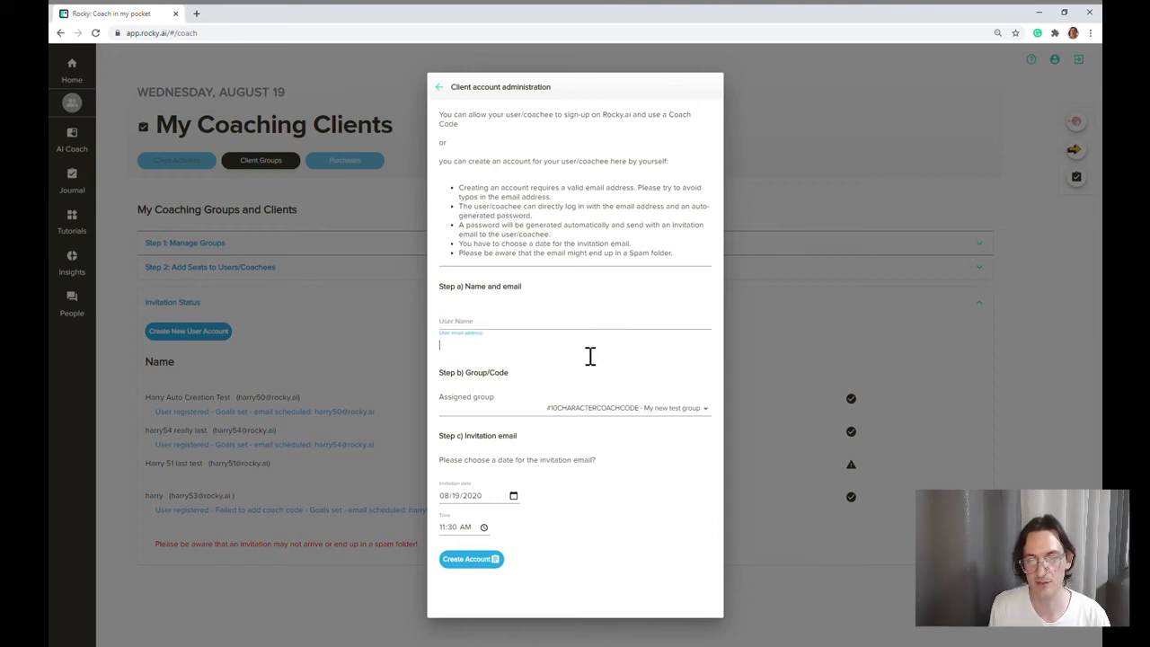
left_click(597, 370)
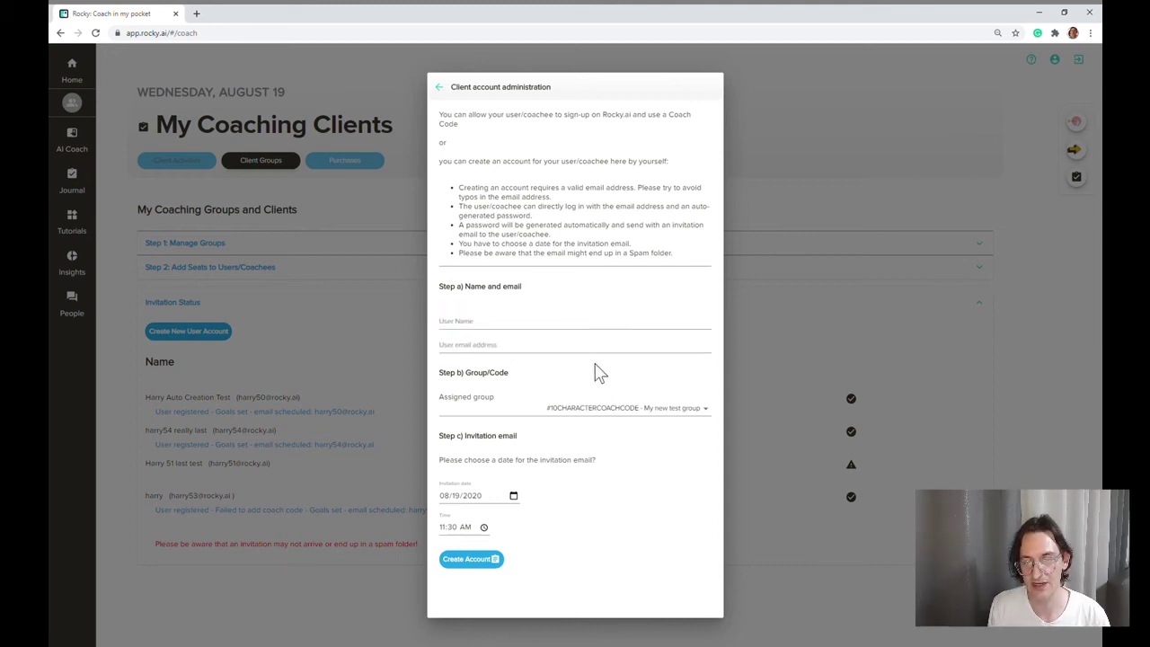
left_click(564, 416)
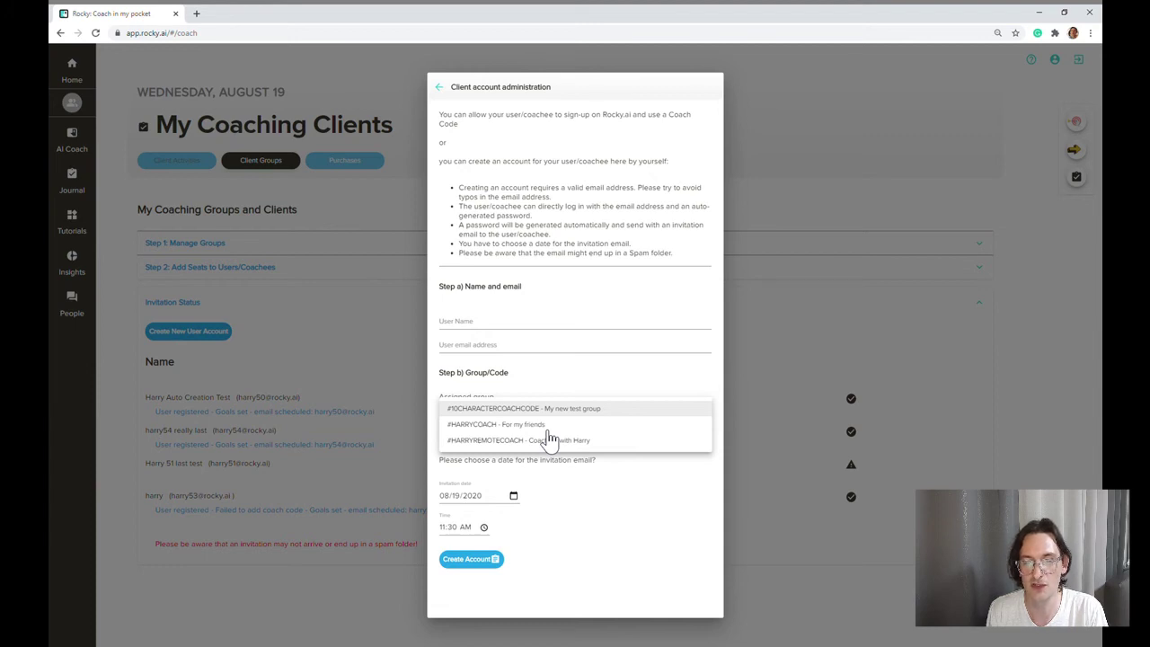
left_click(519, 410)
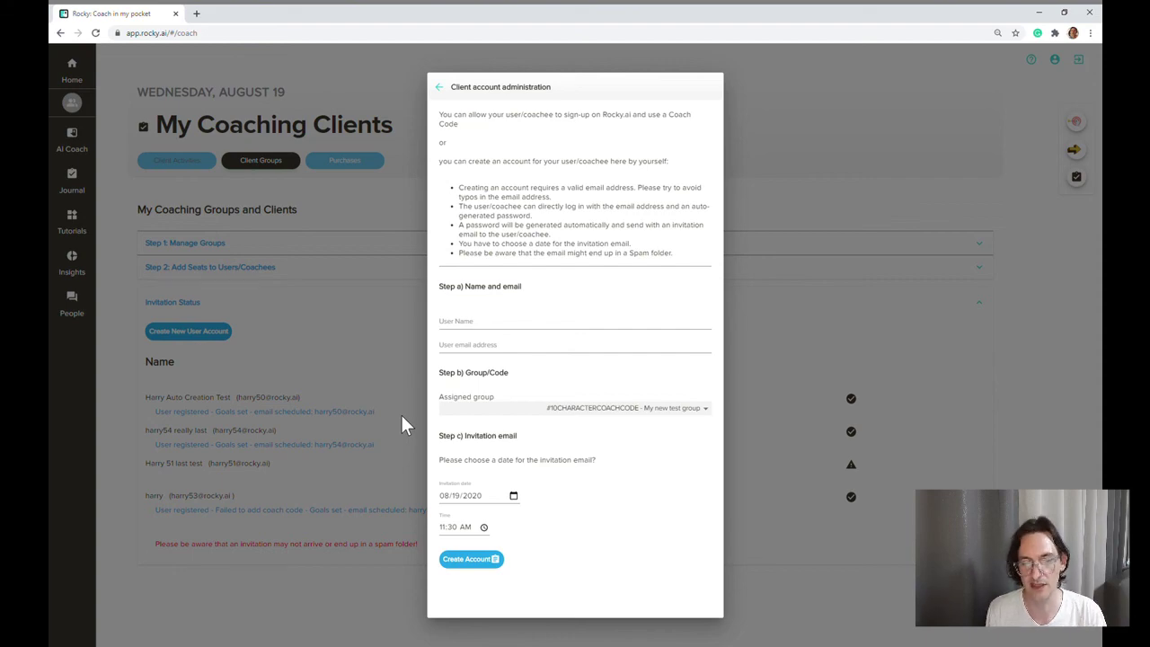
left_click(401, 423)
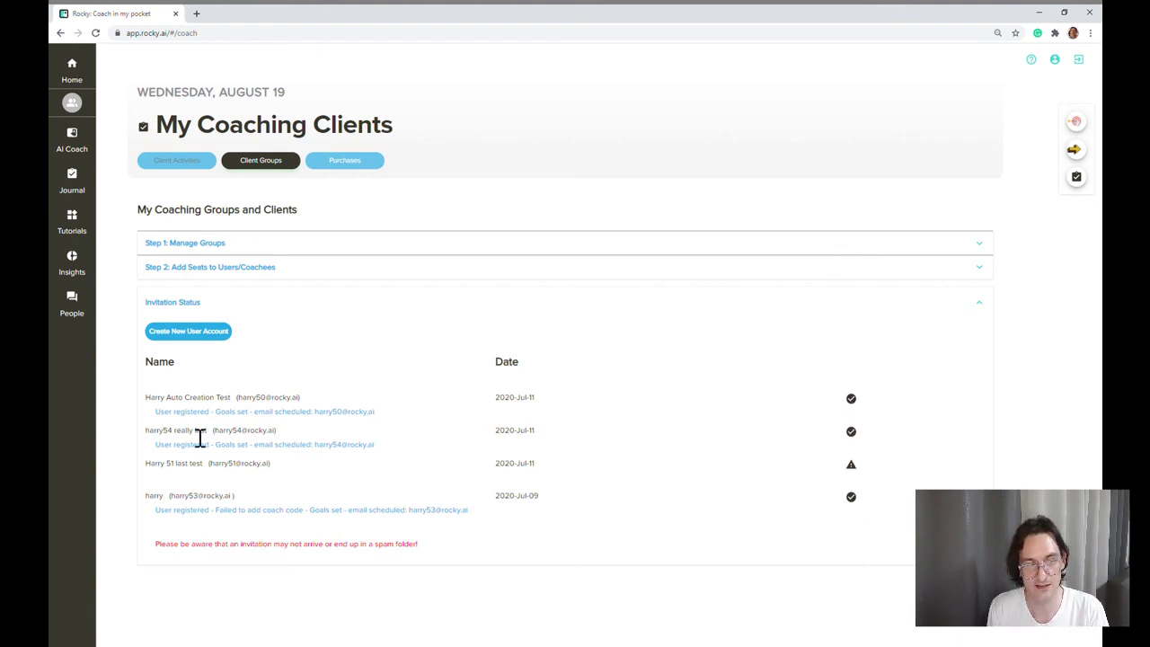
Step: Switch to Client Activities to see the two client groups with 3 and 9 clients
left_click_drag(220, 423, 358, 422)
left_click(377, 416)
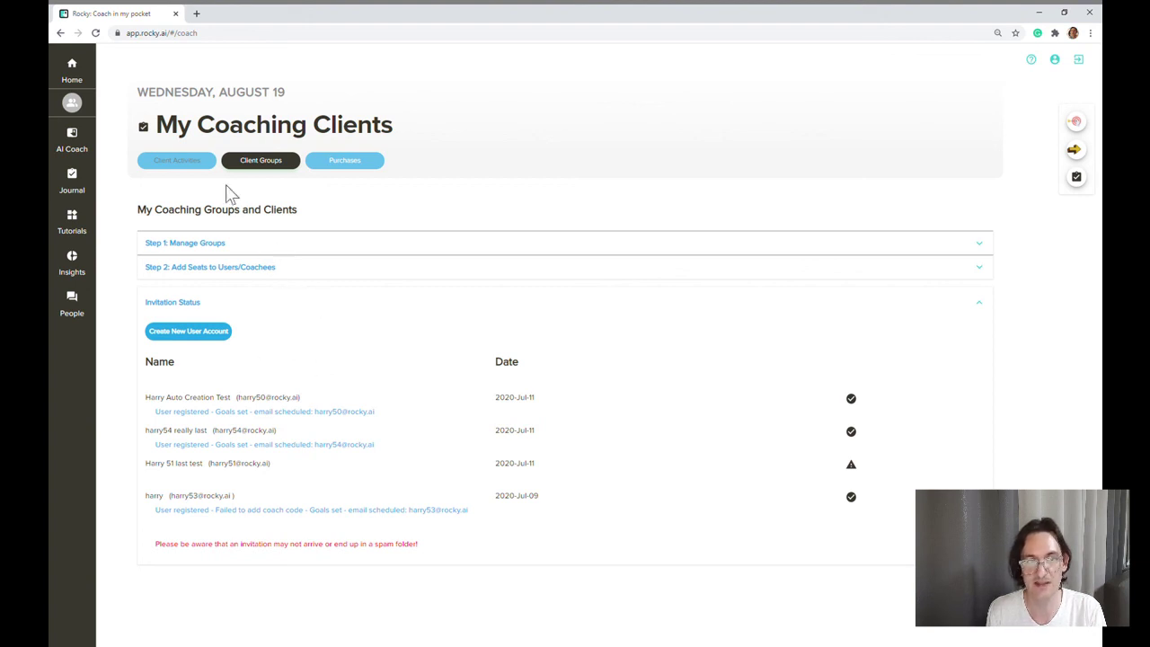
left_click(200, 162)
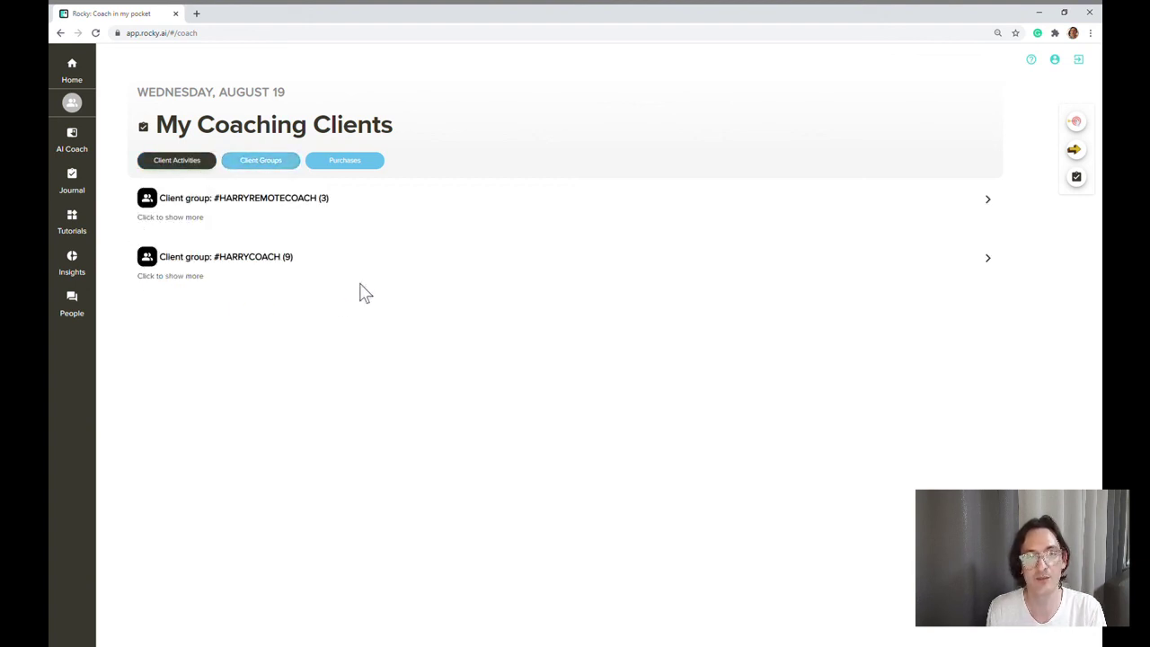